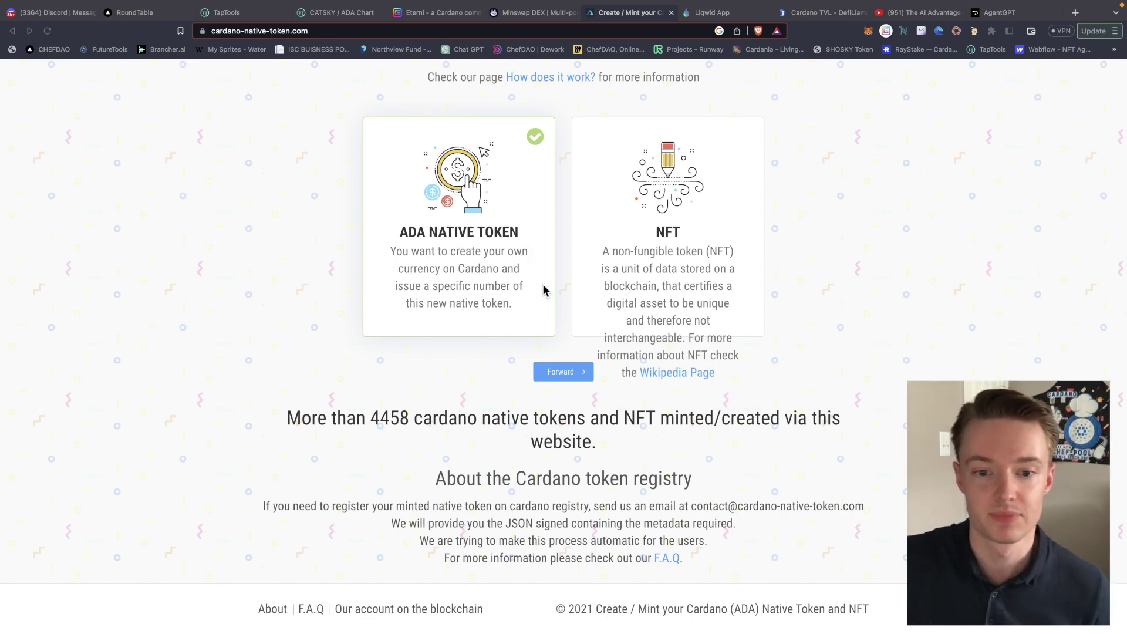
# Pick the ADA Native Token card and continue to the empty token details form
pyautogui.click(462, 195)
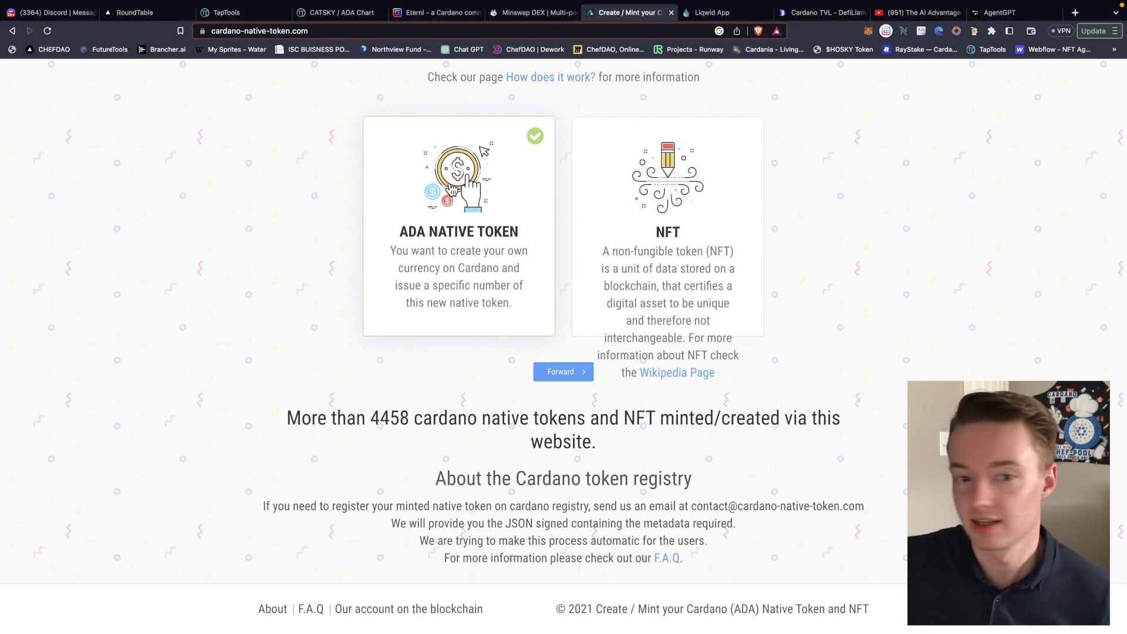
pyautogui.click(560, 371)
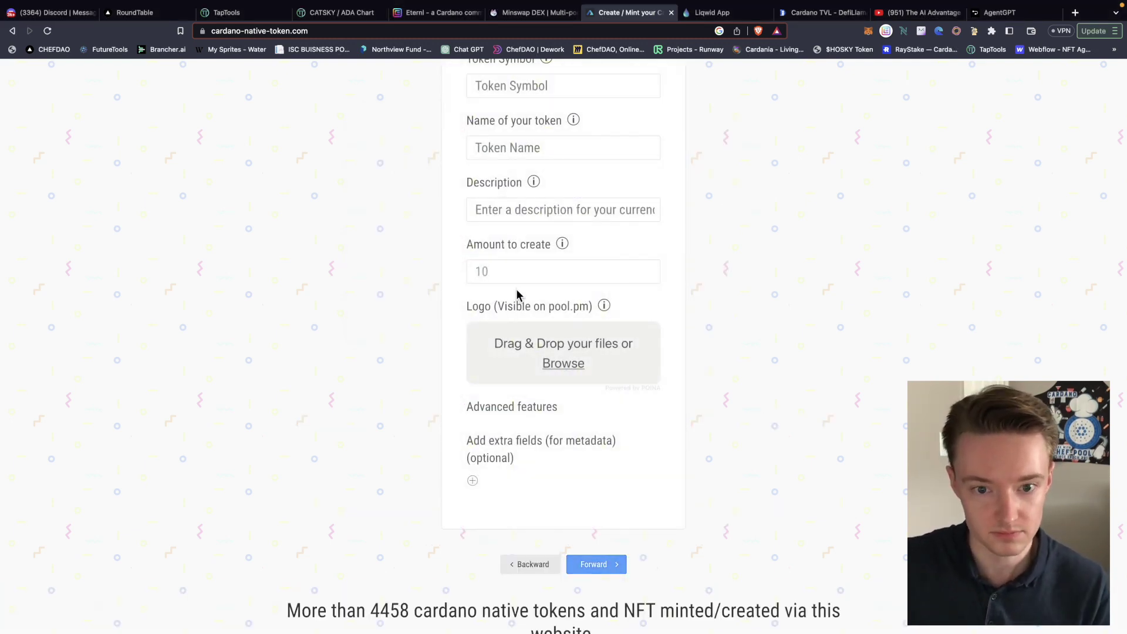
pyautogui.scroll(3, 518, 297)
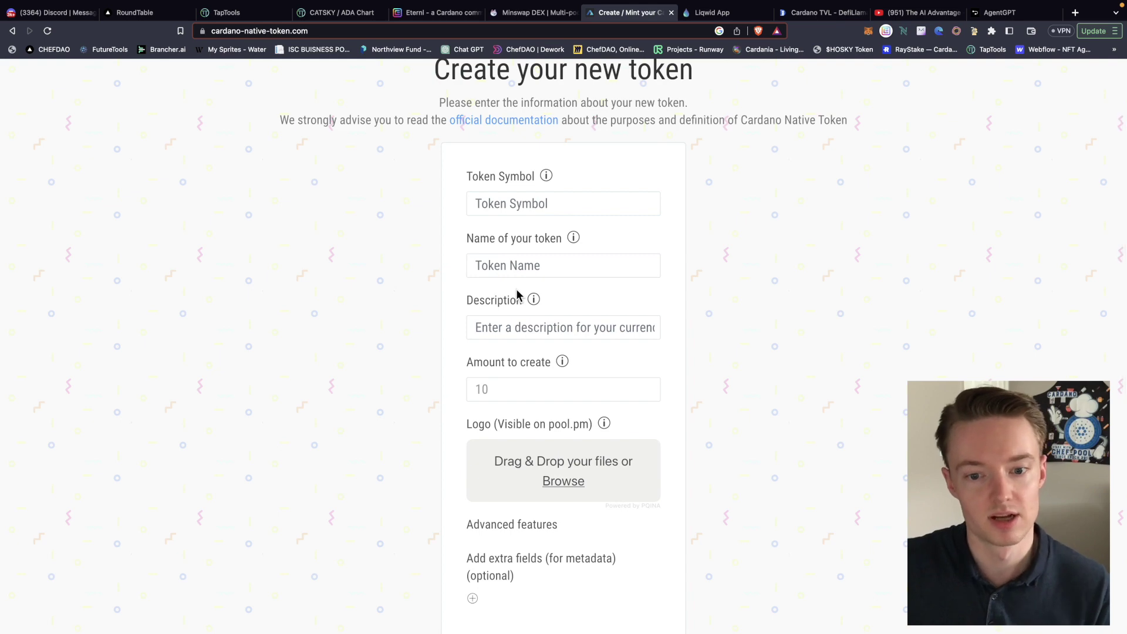
pyautogui.scroll(-1, 518, 296)
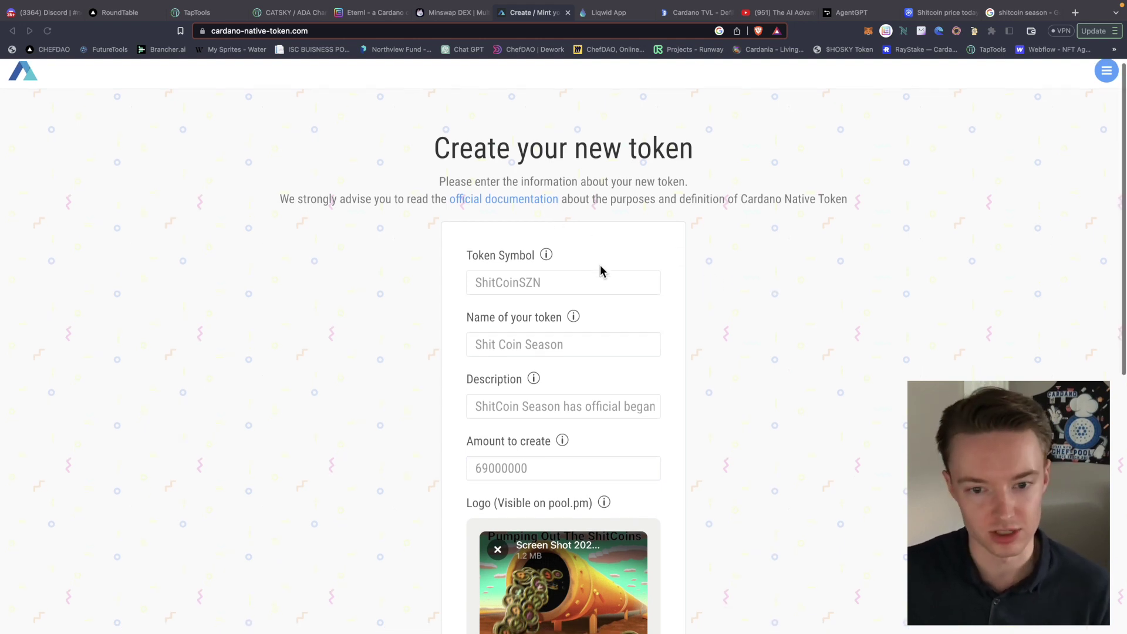
pyautogui.scroll(-1, 590, 245)
pyautogui.scroll(-2, 531, 292)
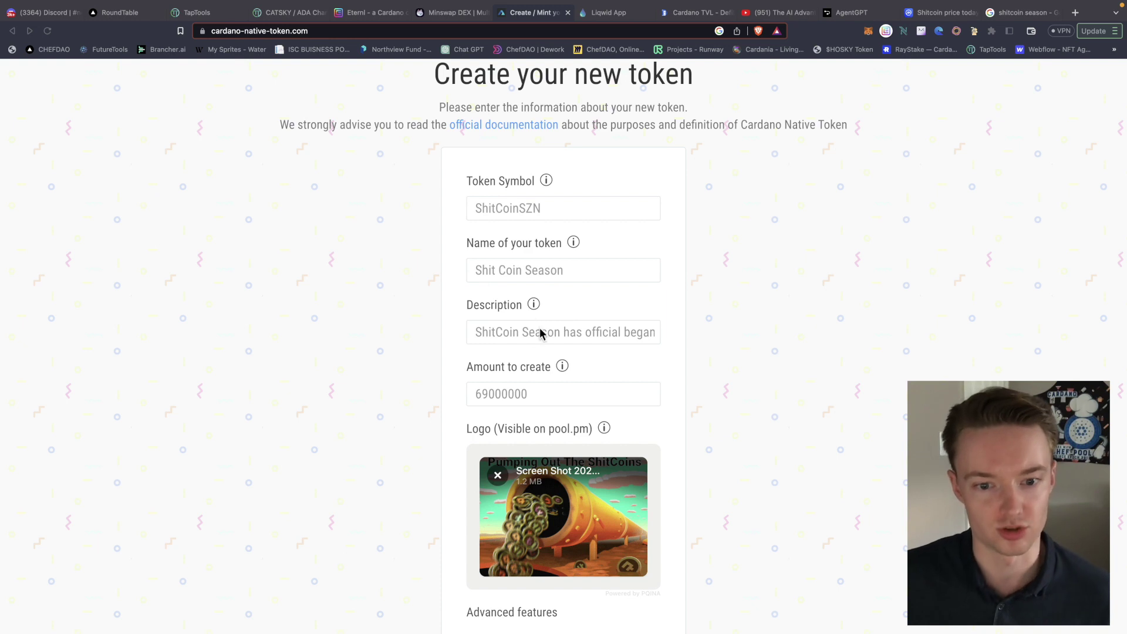
# Complete the ShitCoinSZN details with a corrected 69,000,000 supply, then continue to Final validation
pyautogui.moveTo(500, 335); pyautogui.dragTo(668, 340)
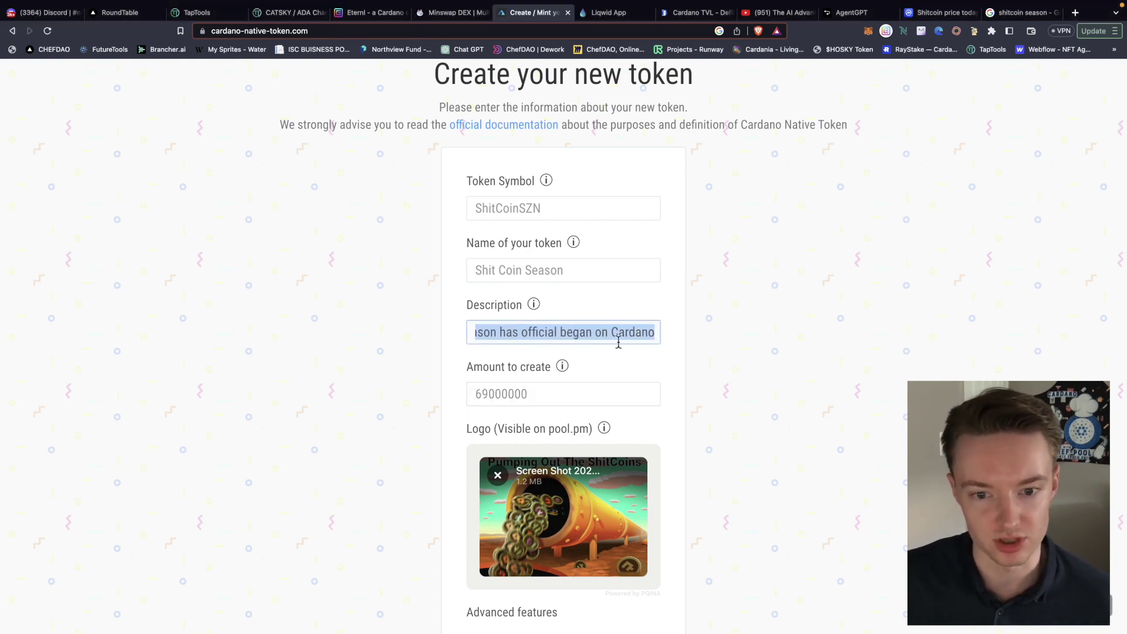
pyautogui.click(562, 396)
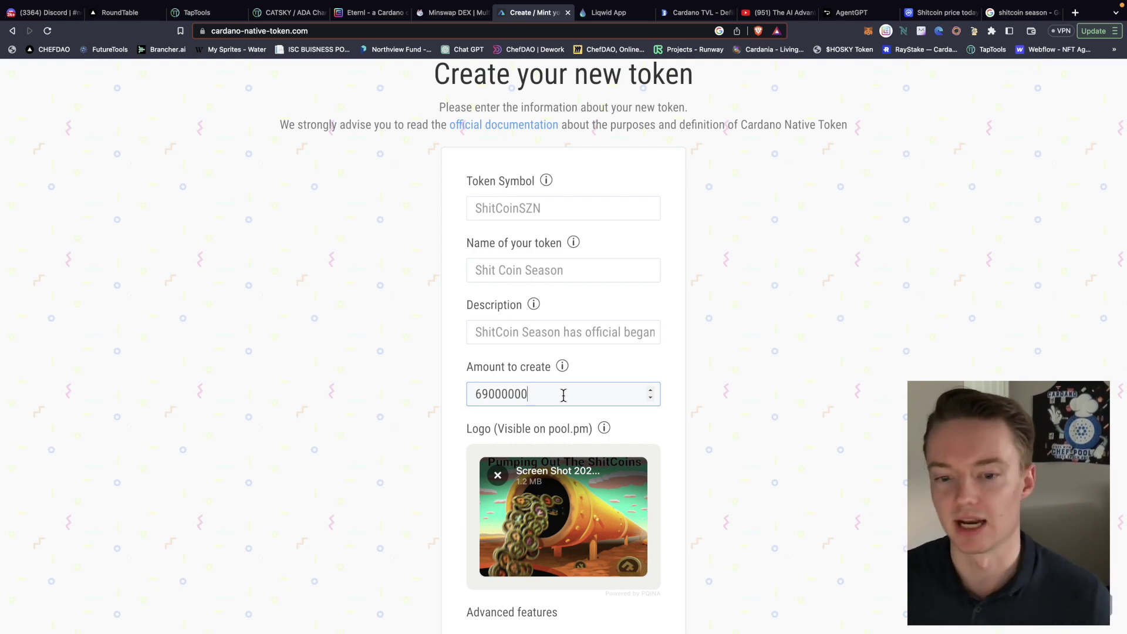
pyautogui.scroll(-3, 563, 396)
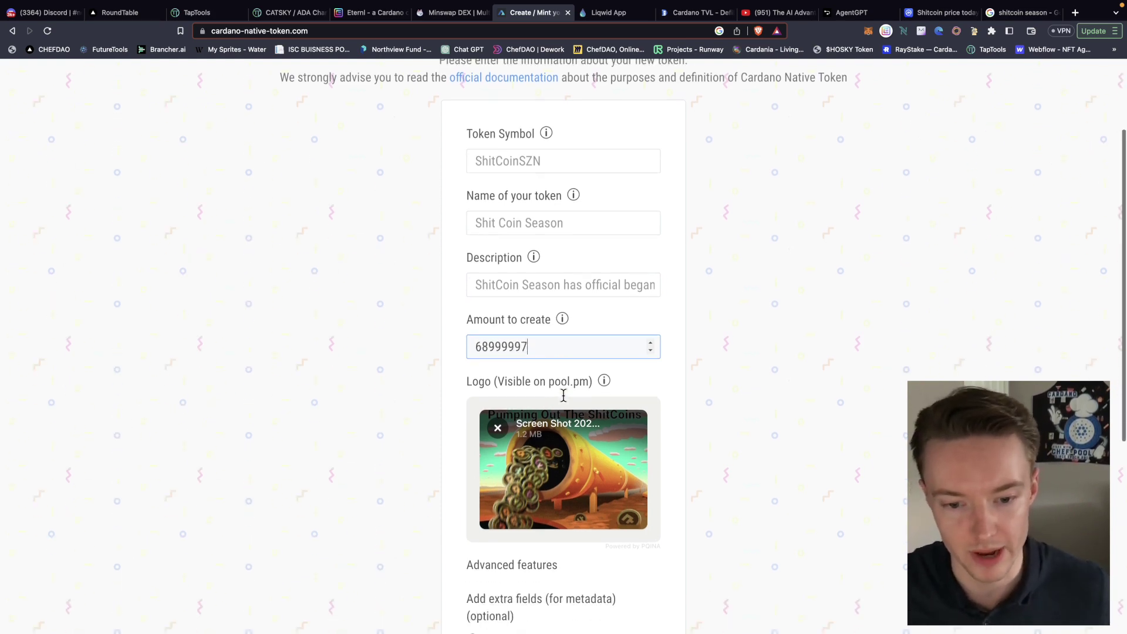
pyautogui.scroll(-1, 563, 396)
pyautogui.scroll(-2, 584, 452)
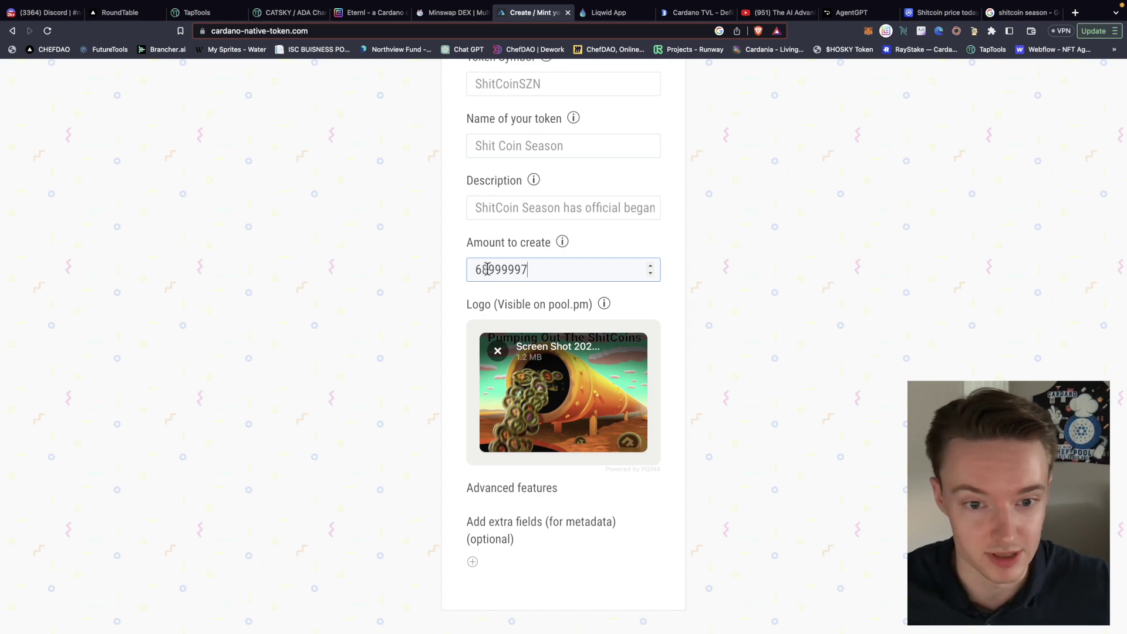
pyautogui.scroll(1, 546, 290)
pyautogui.scroll(-2, 528, 309)
pyautogui.scroll(4, 506, 313)
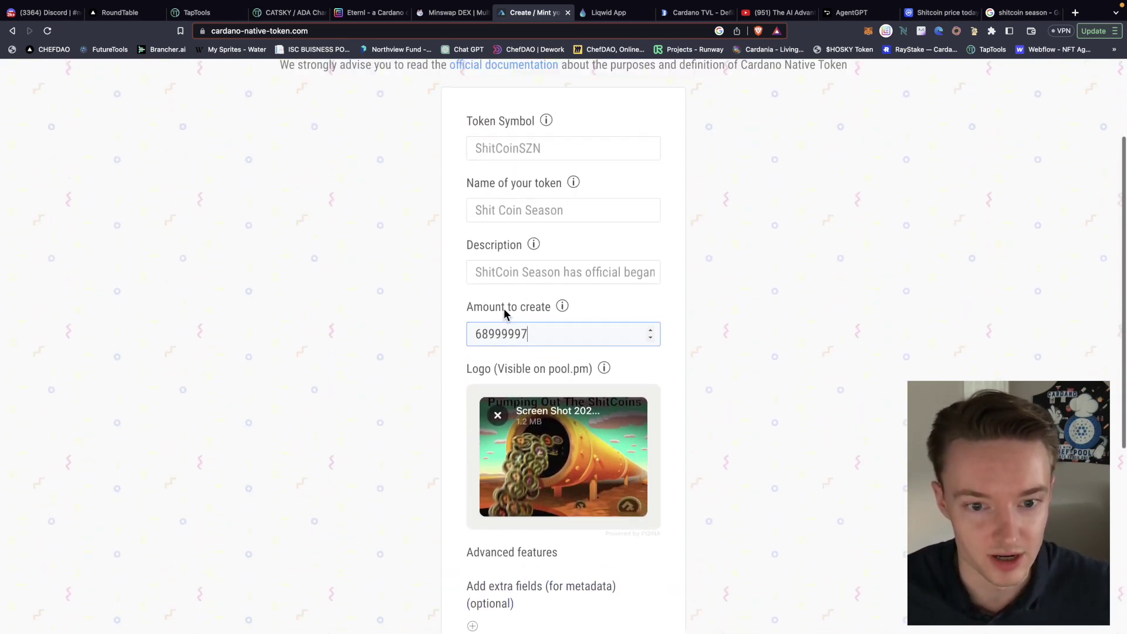
pyautogui.doubleClick(533, 333)
pyautogui.write('69')
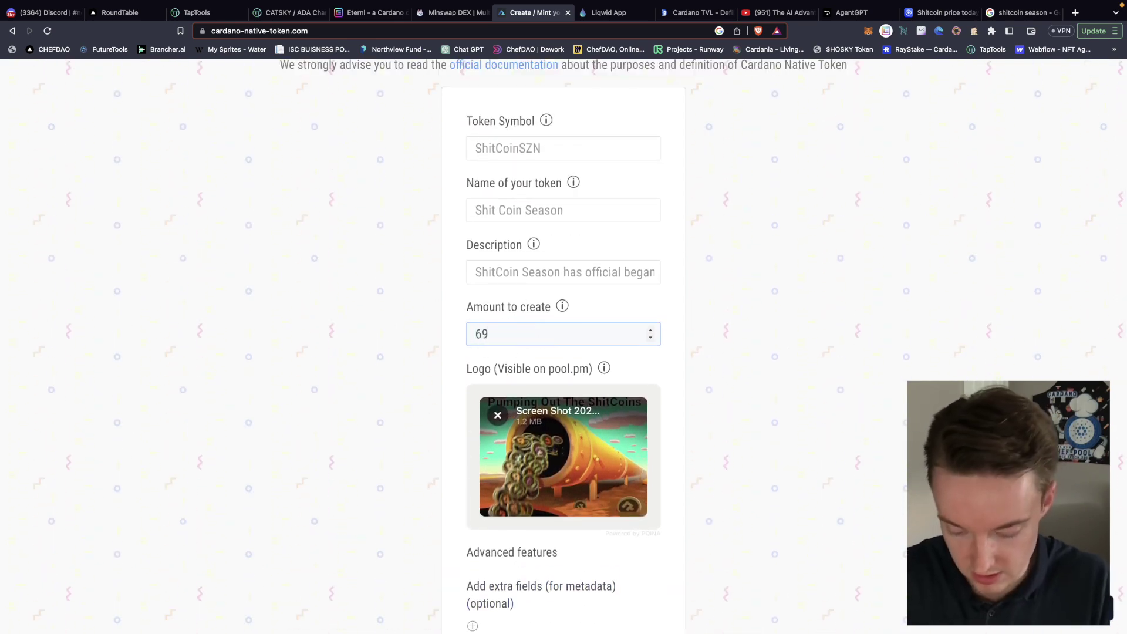
pyautogui.write('00000')
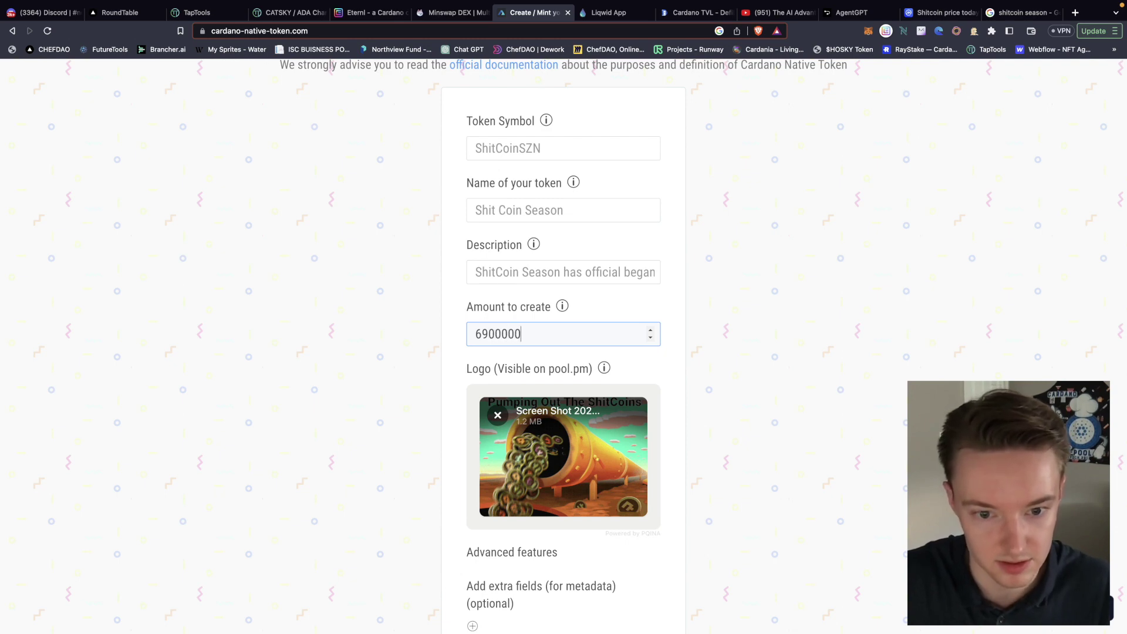
pyautogui.write('0')
pyautogui.scroll(-3, 529, 352)
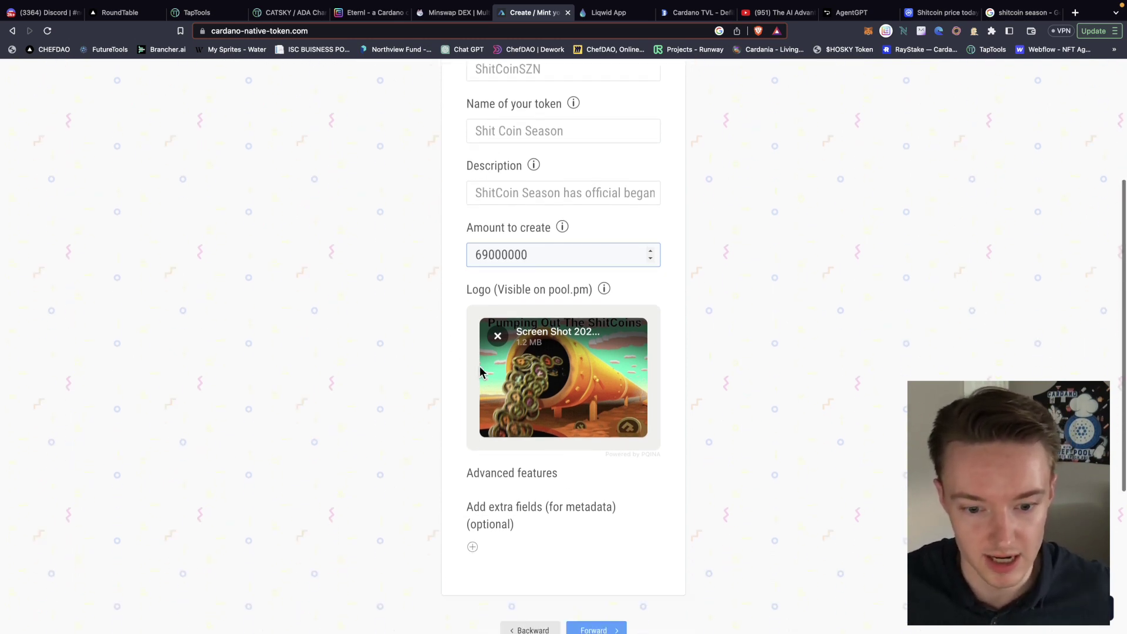
pyautogui.click(603, 597)
pyautogui.scroll(3, 422, 273)
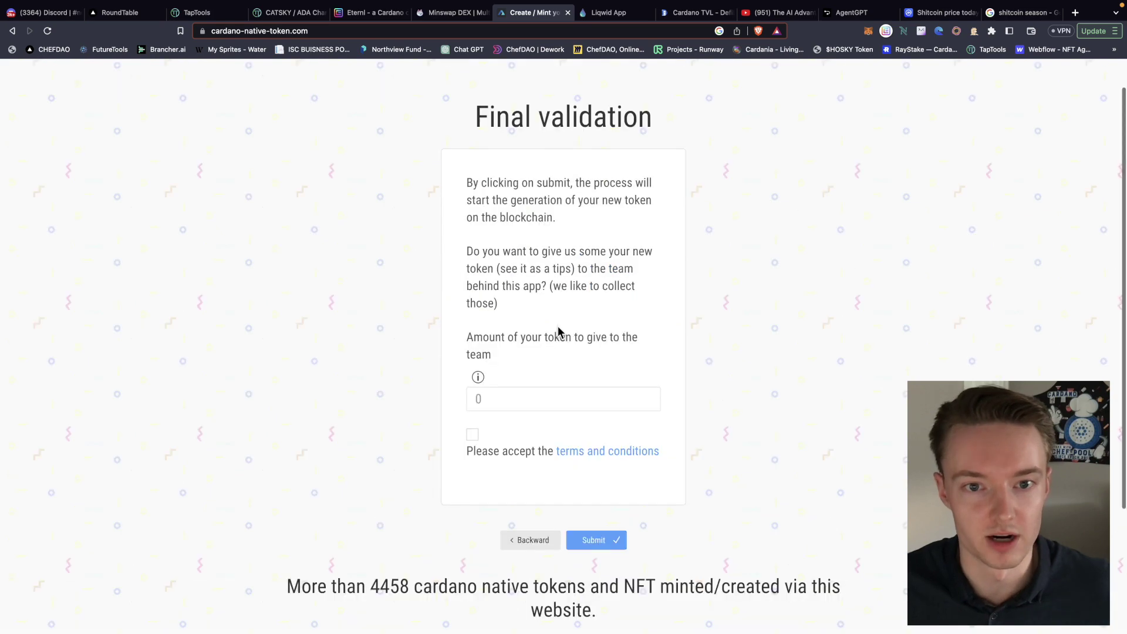
# Set a 69000 team tip, accept the terms and conditions, and submit the mint
pyautogui.click(558, 434)
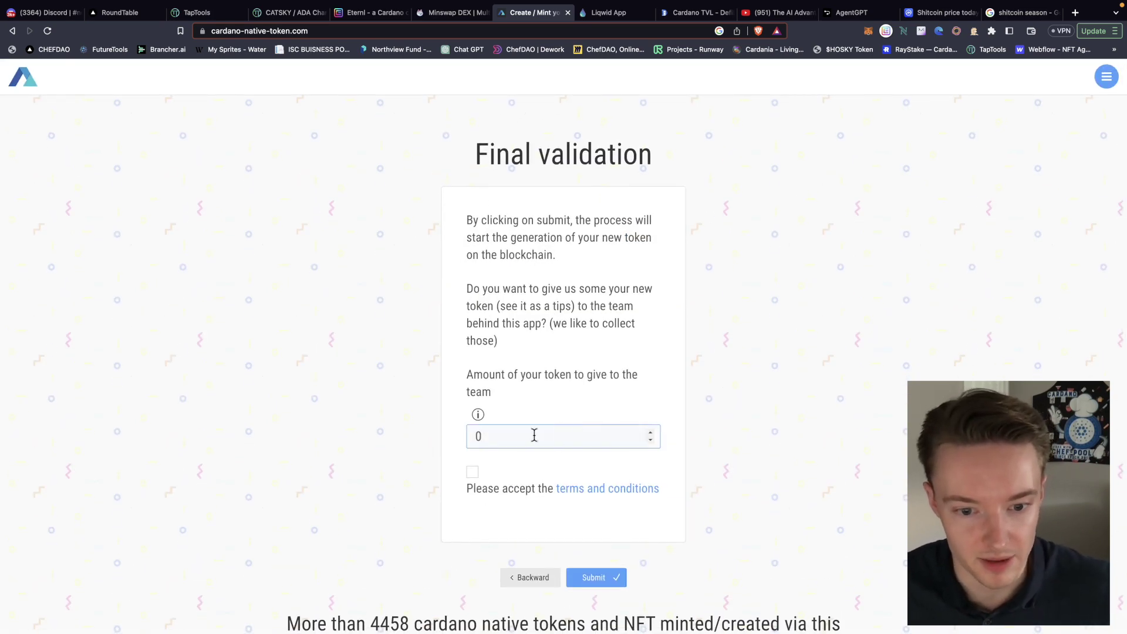
pyautogui.doubleClick(534, 435)
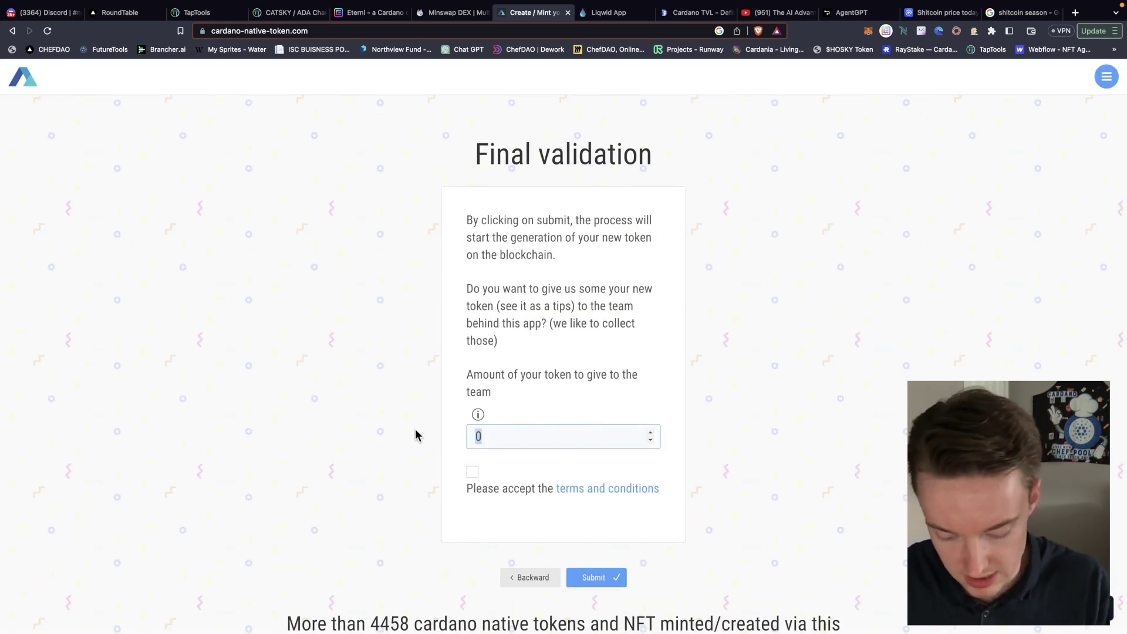
pyautogui.write('690000')
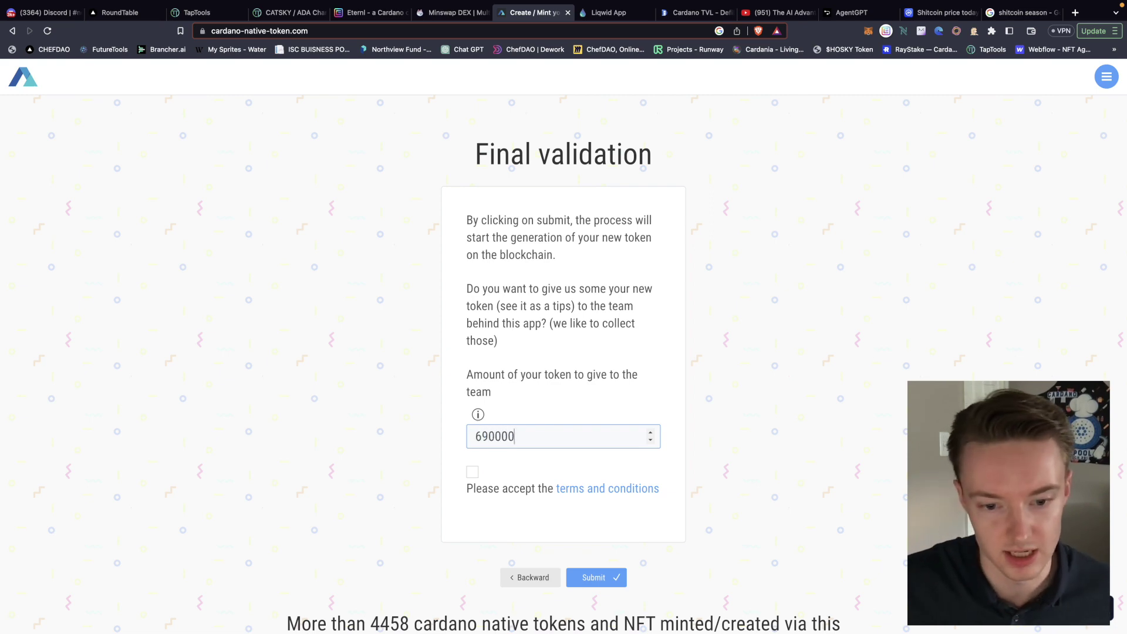
pyautogui.press('Left')
pyautogui.press('Left')
pyautogui.press('Left')
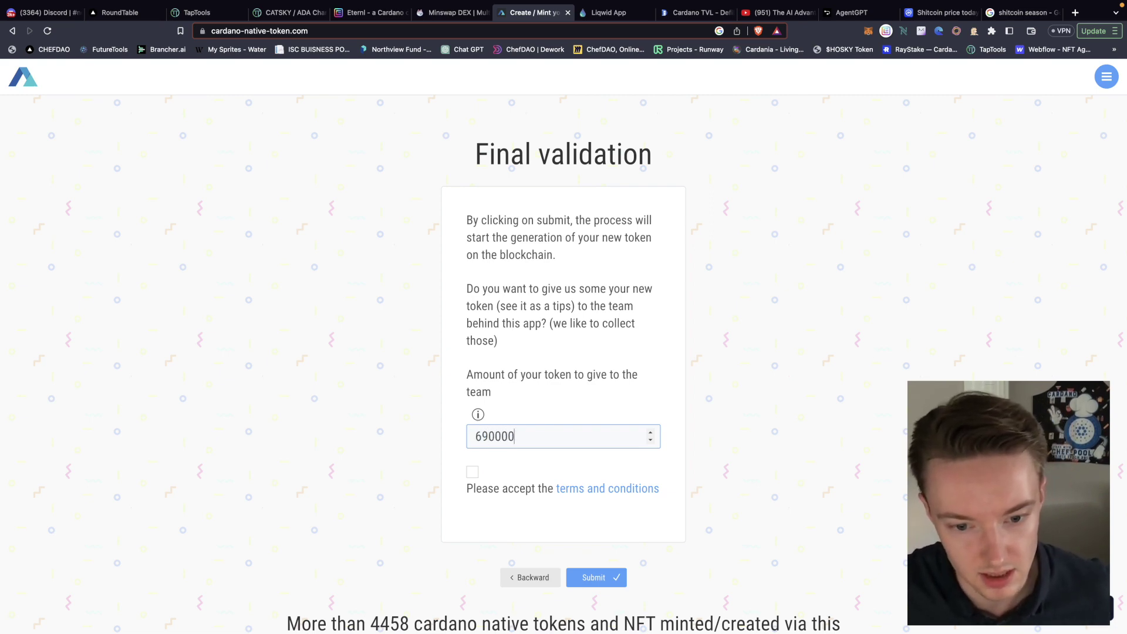
pyautogui.press('BackSpace')
pyautogui.click(473, 473)
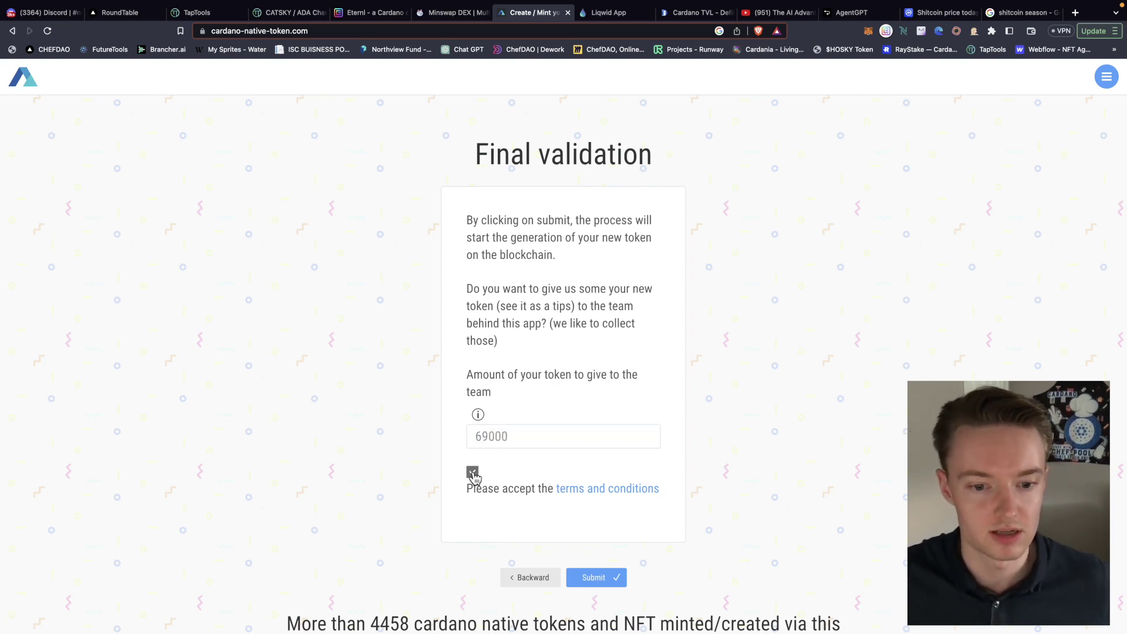
pyautogui.click(593, 580)
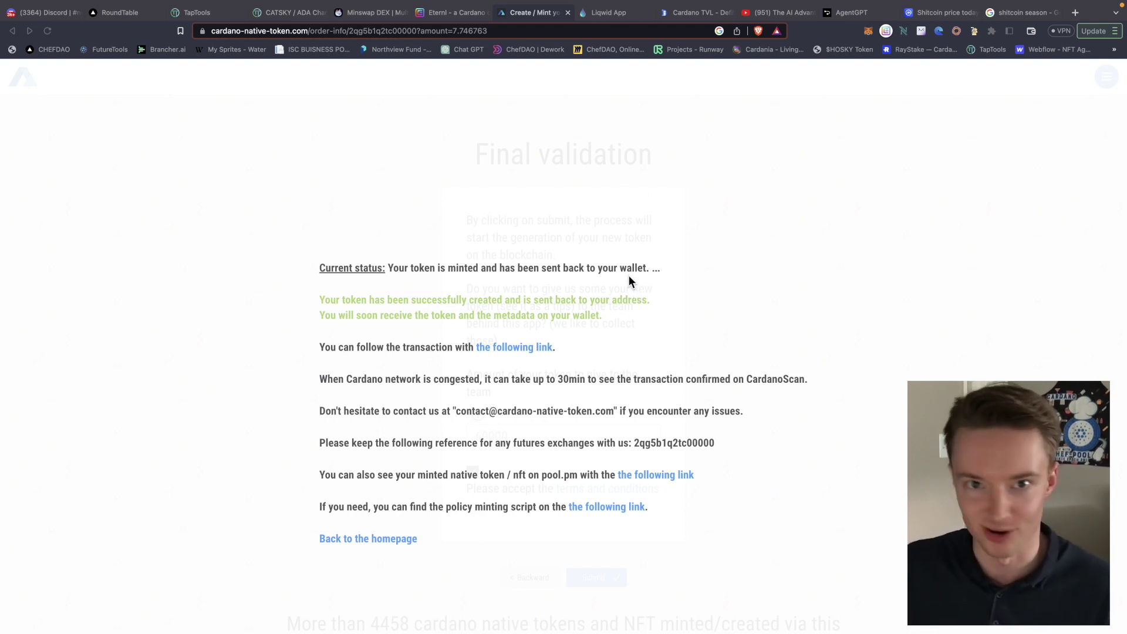
# Switch to the Eternl wallet tab to see the received Shit Coin Season tokens
pyautogui.click(448, 12)
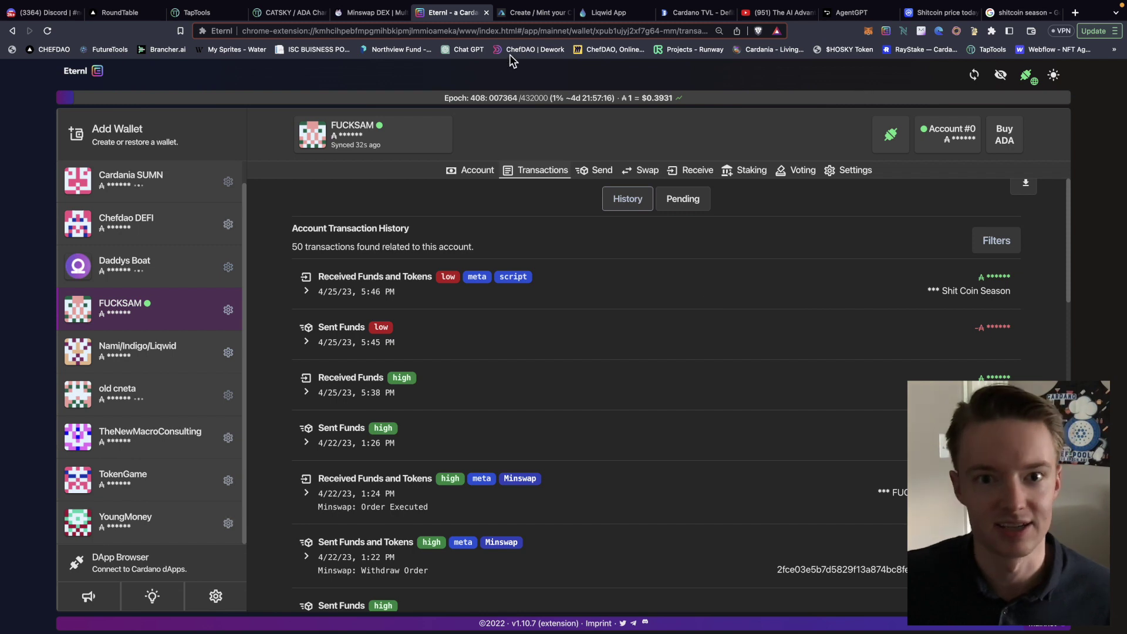
# Launch Minswap from the Dex section of Eternl's DApp Browser
pyautogui.click(205, 576)
pyautogui.click(620, 183)
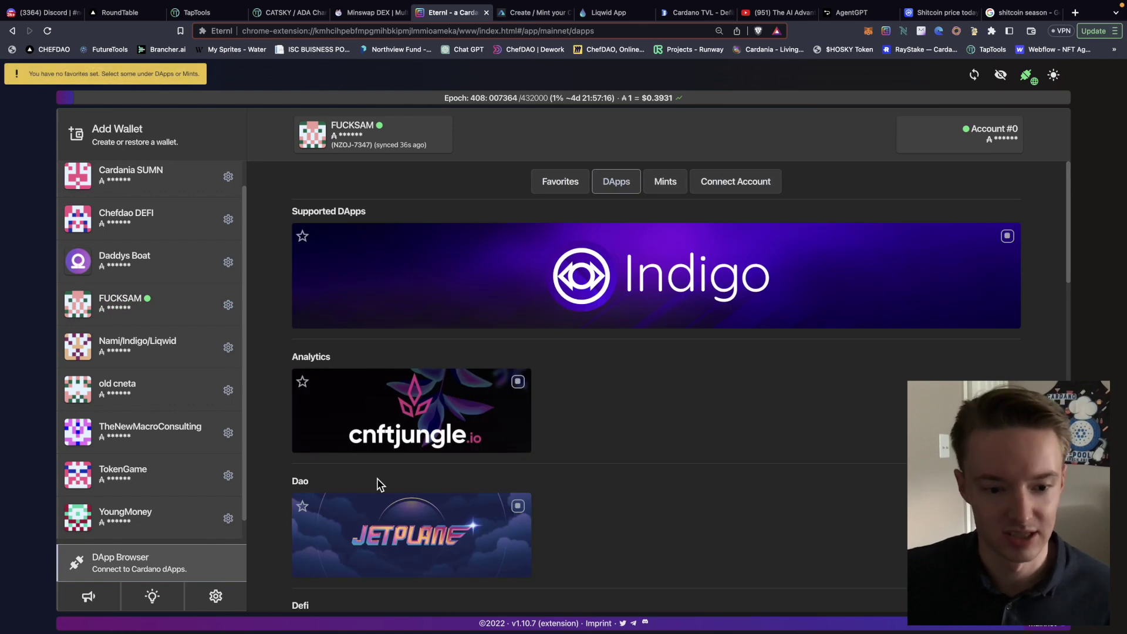
pyautogui.scroll(-3, 384, 487)
pyautogui.scroll(-1, 438, 522)
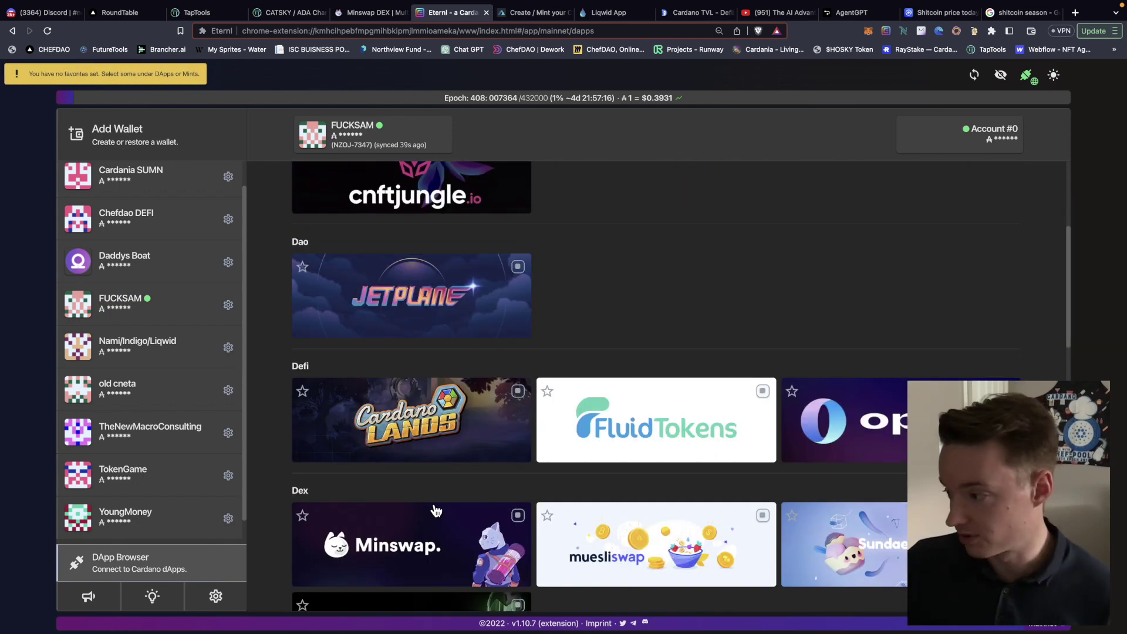
pyautogui.click(421, 551)
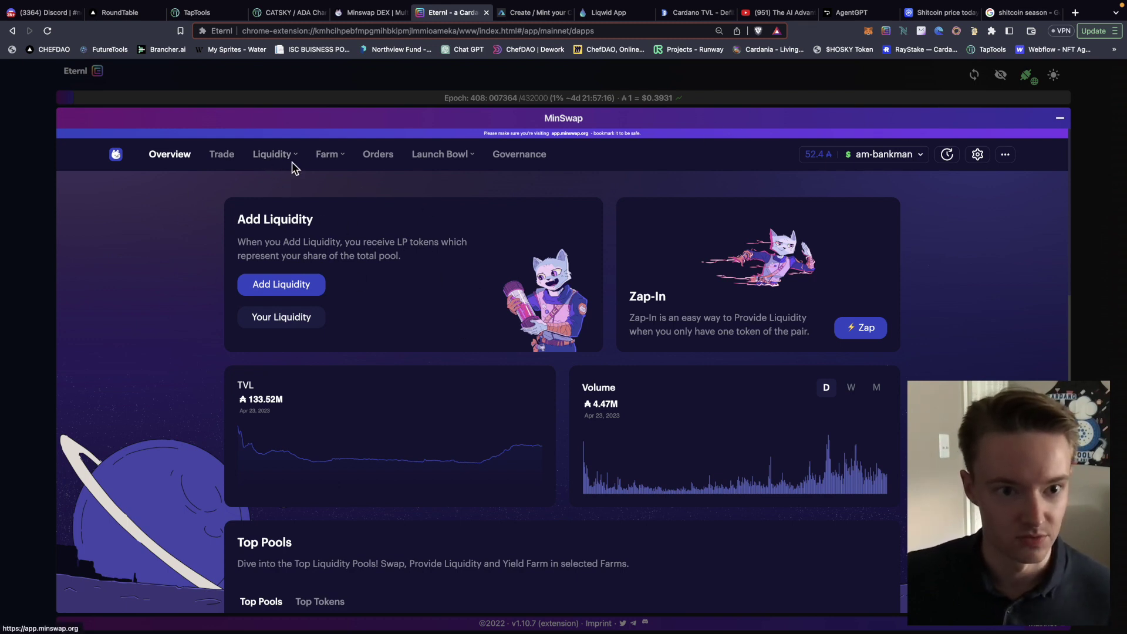
# Browse Minswap's pool list, then bring up the Add Liquidity form
pyautogui.click(275, 154)
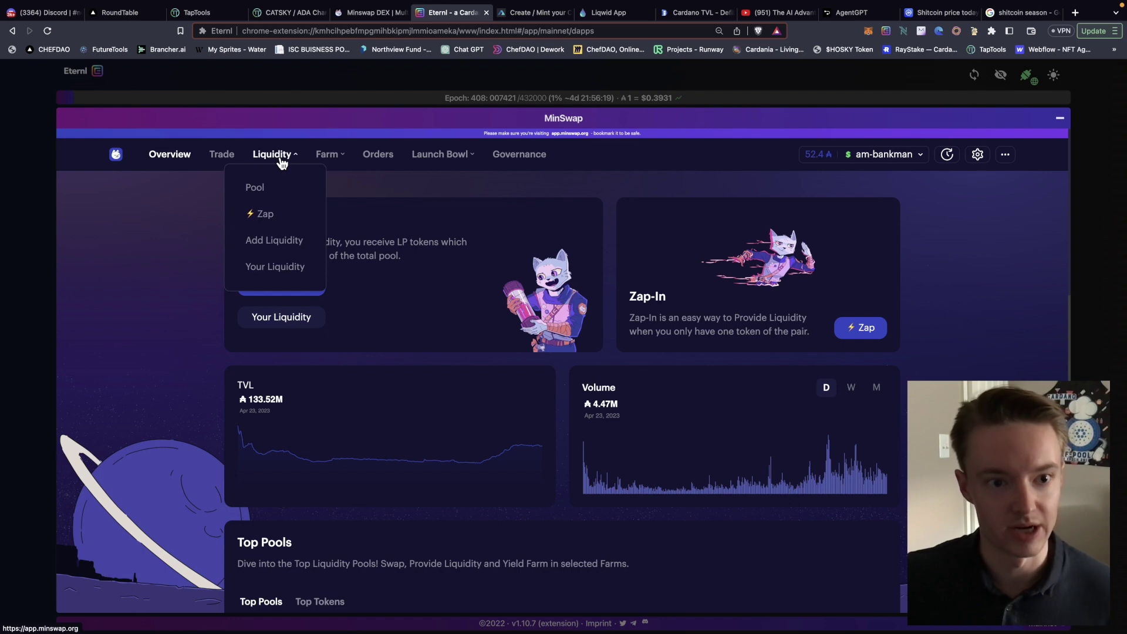
pyautogui.click(261, 187)
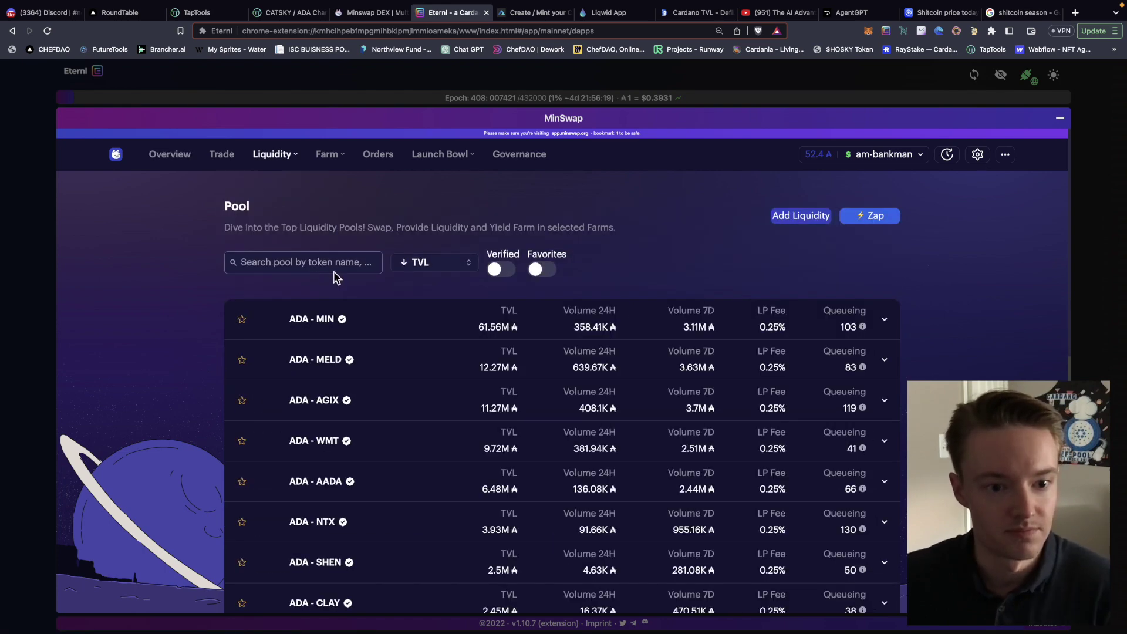
pyautogui.click(273, 155)
pyautogui.click(271, 218)
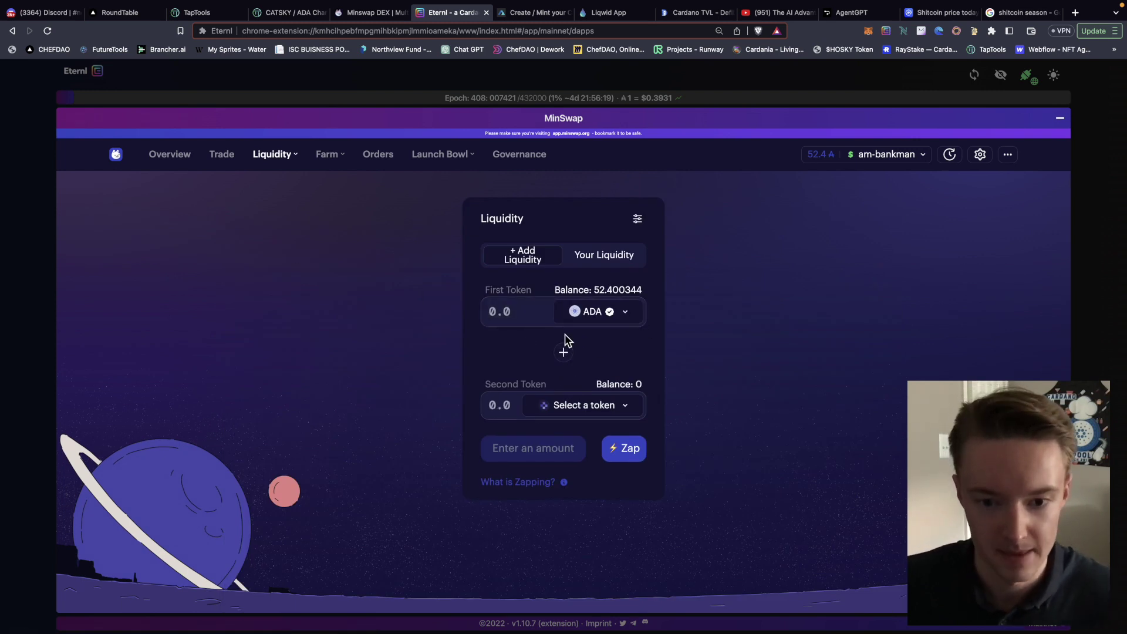
# Select ShitCoinSZN as second token, enter 30 ADA and fill the maximum token balance
pyautogui.click(573, 408)
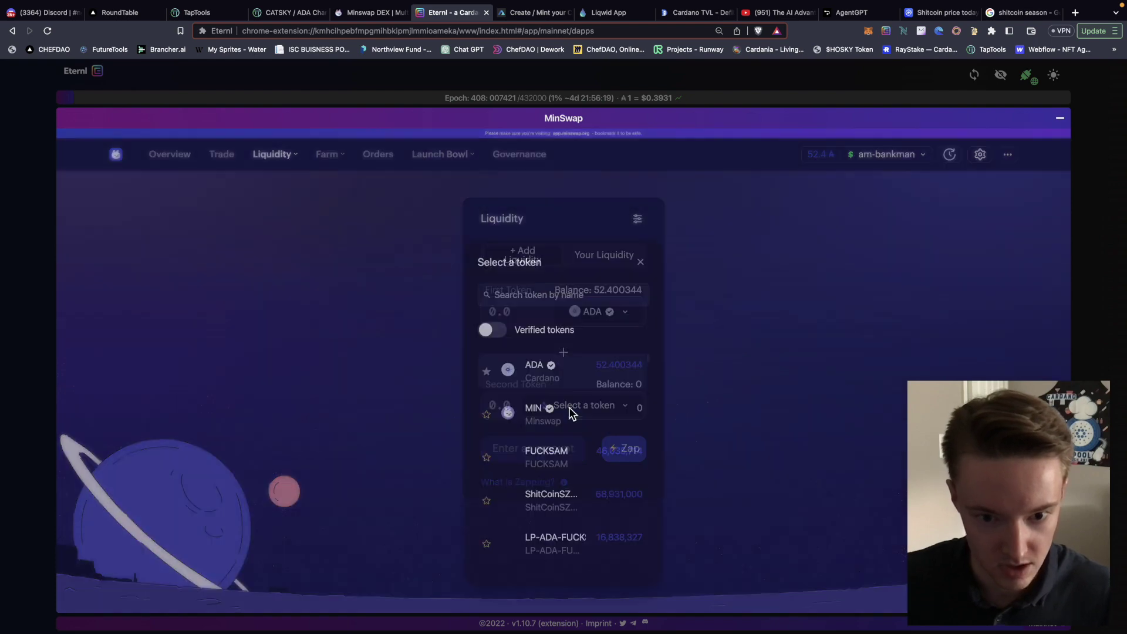
pyautogui.write('s')
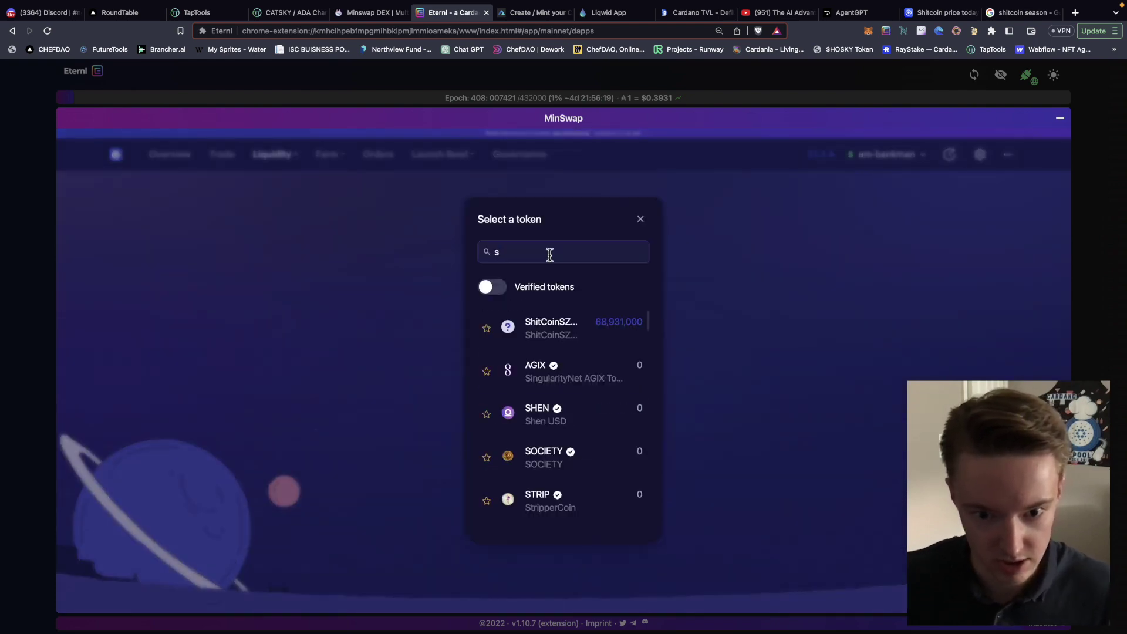
pyautogui.click(551, 326)
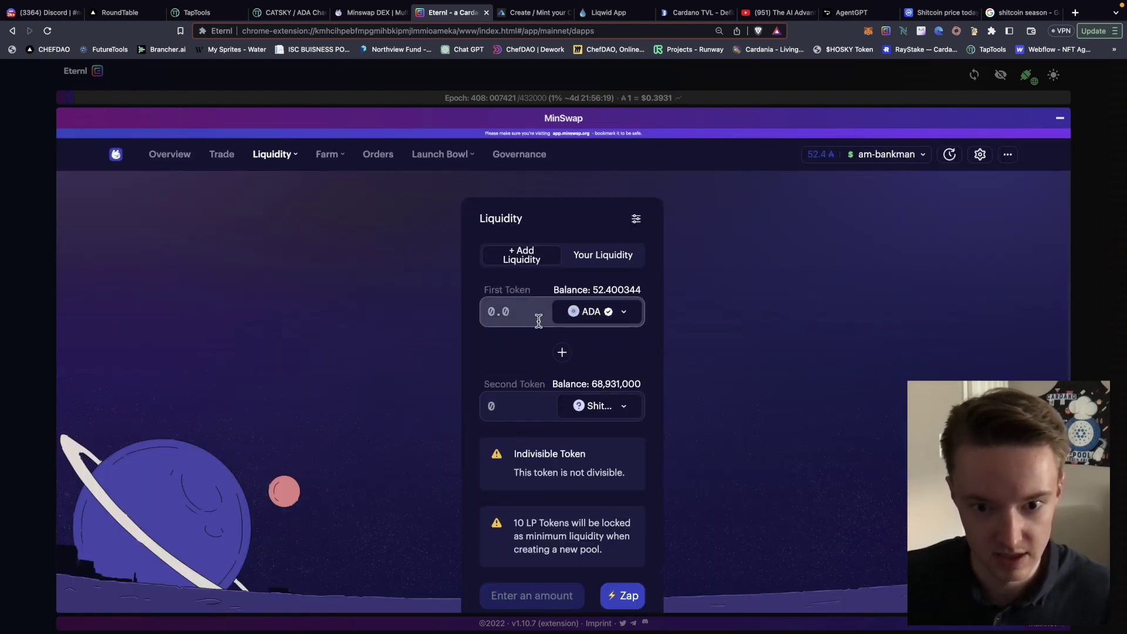
pyautogui.click(537, 311)
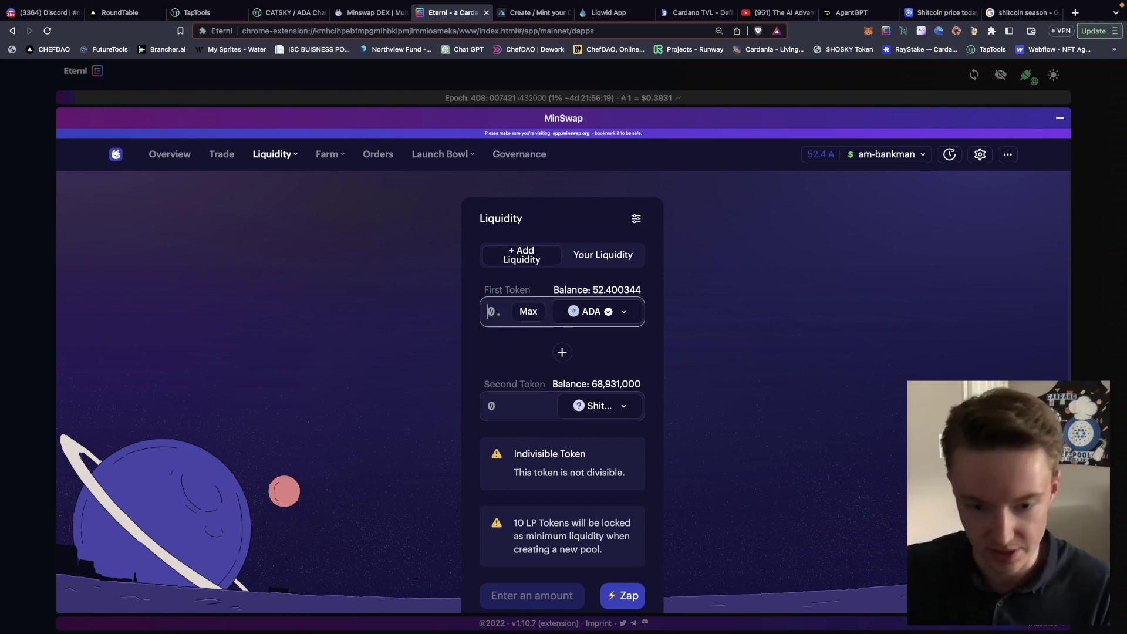
pyautogui.write('30')
pyautogui.click(507, 410)
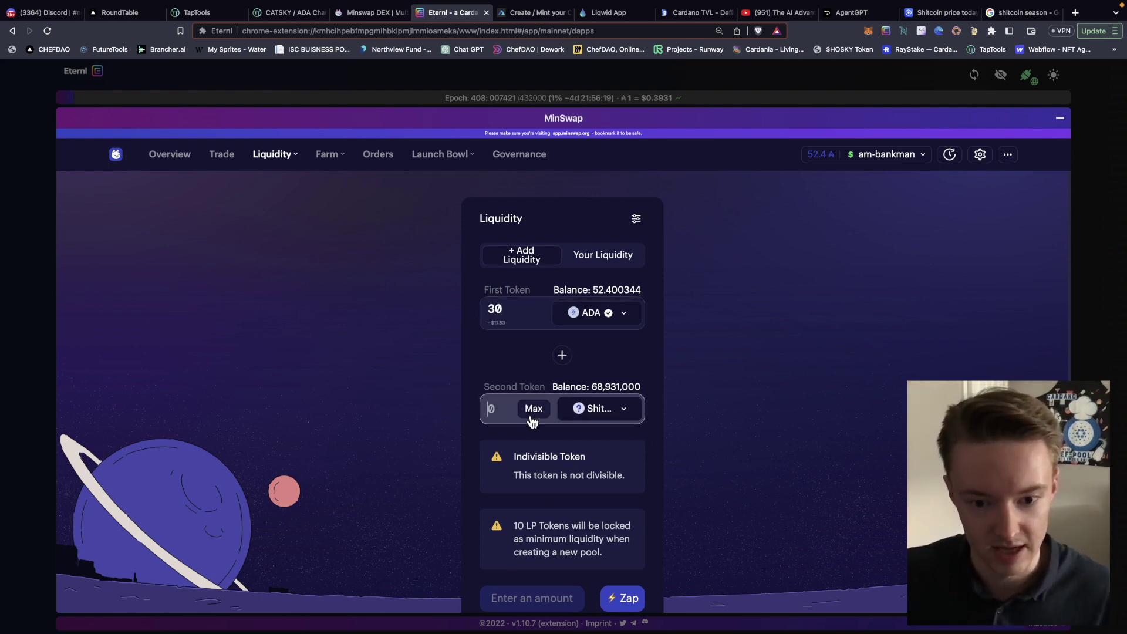
pyautogui.click(535, 410)
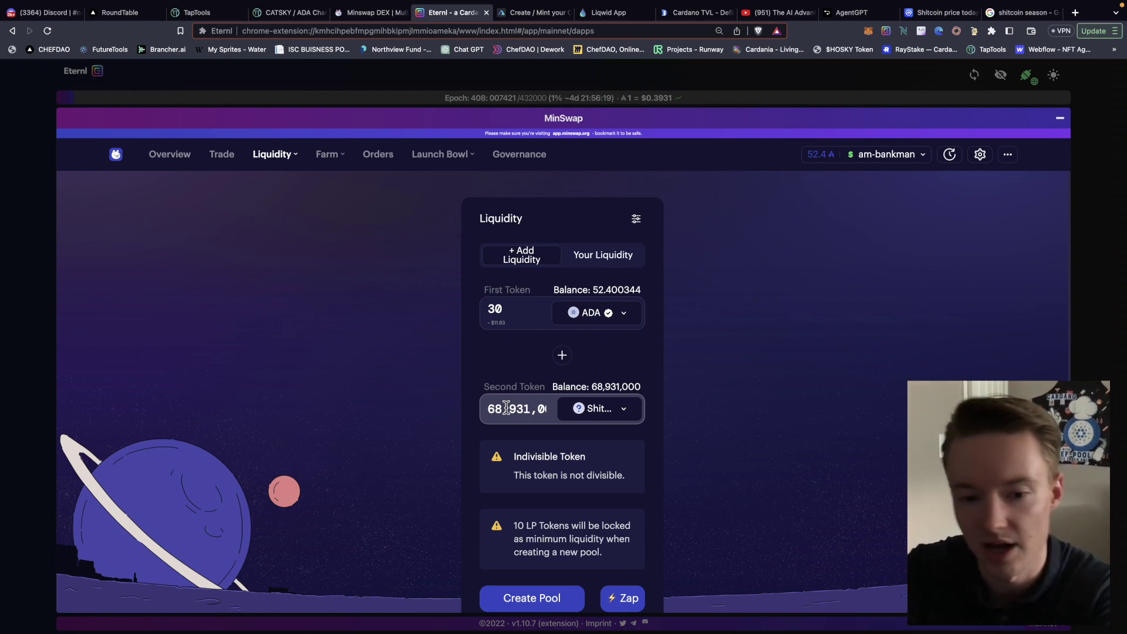
# Edit the ShitCoinSZN deposit amount down to 63,000,000
pyautogui.press('BackSpace')
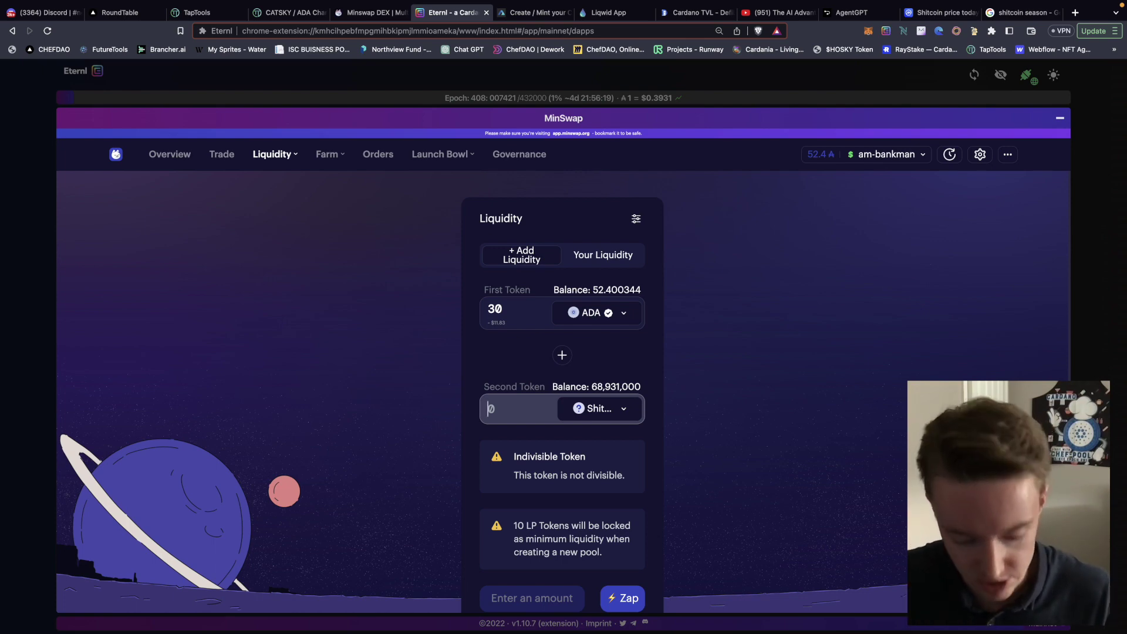
pyautogui.write('30')
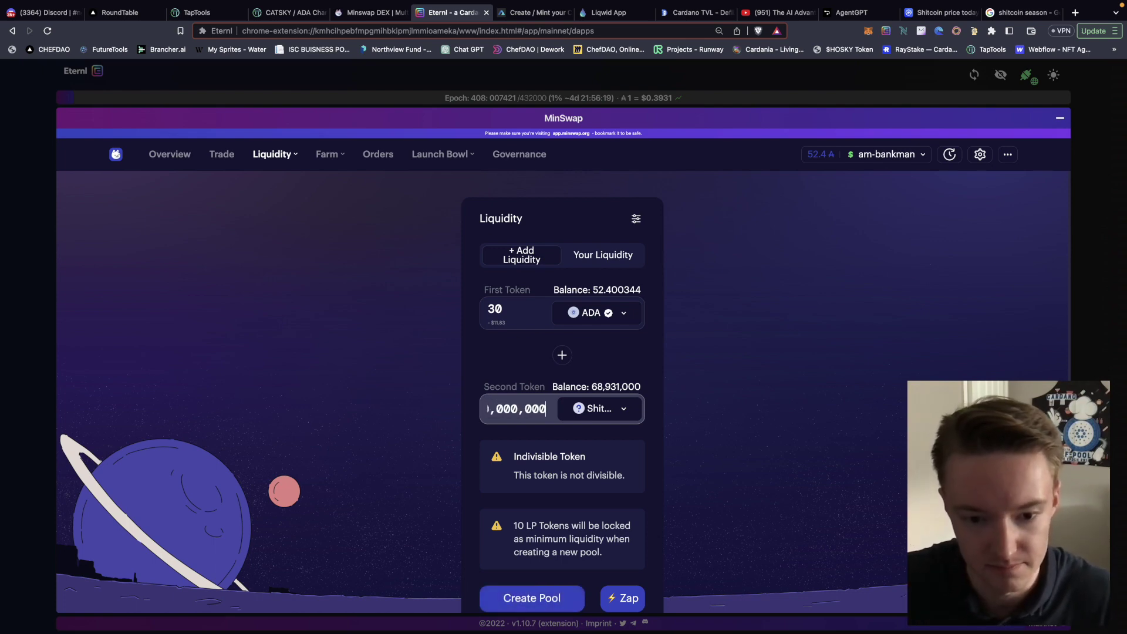
pyautogui.click(516, 447)
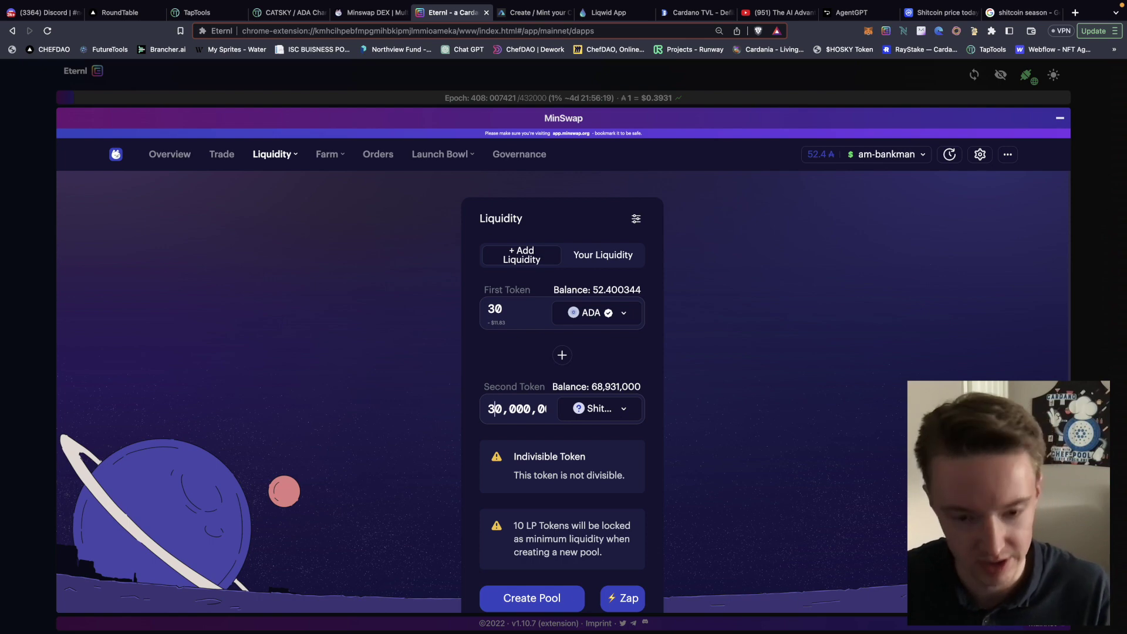
pyautogui.press('BackSpace')
pyautogui.write('2')
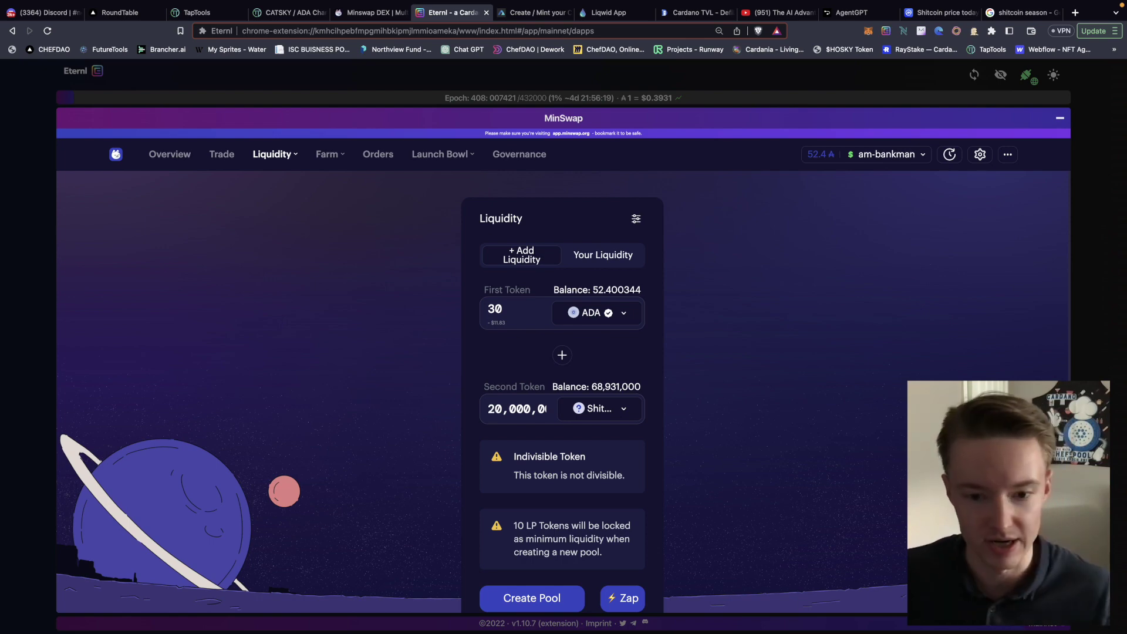
pyautogui.press('BackSpace')
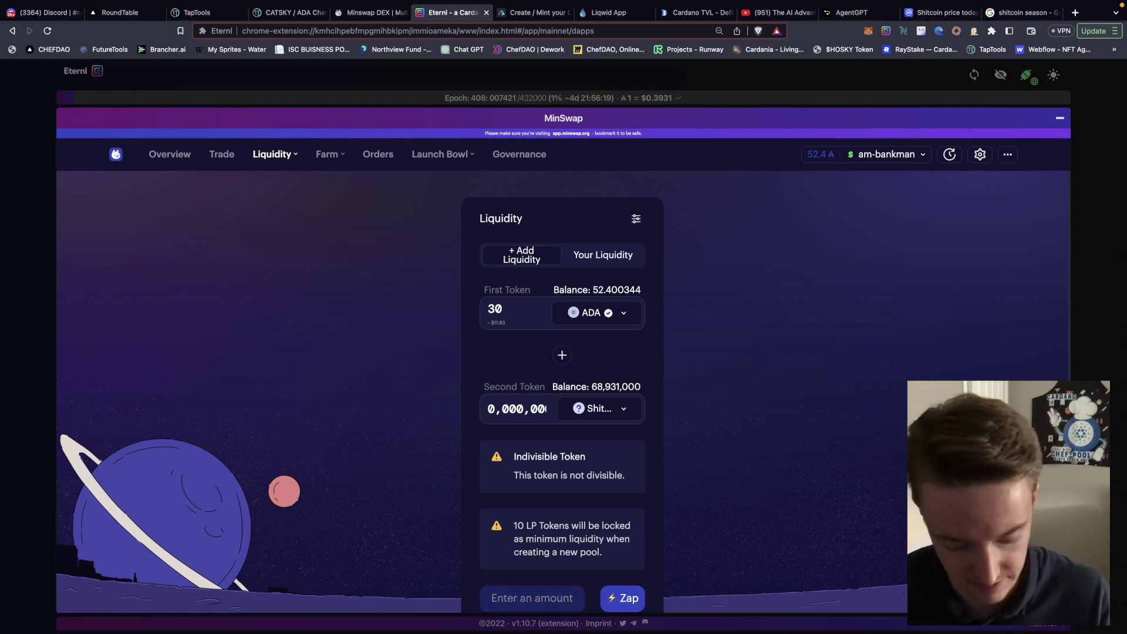
pyautogui.write('3')
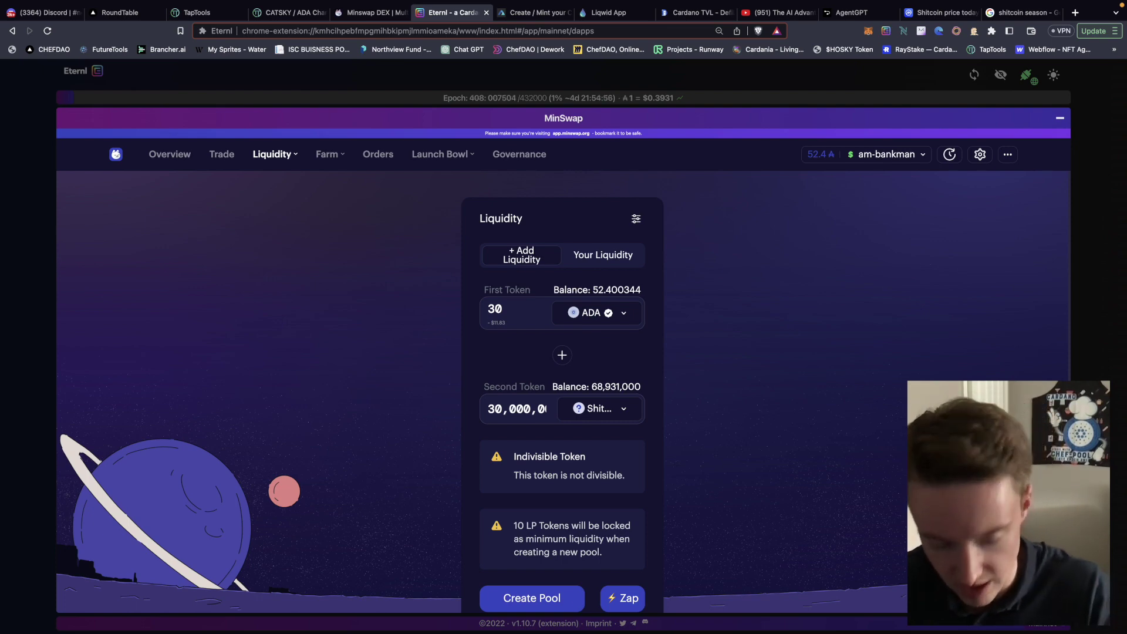
pyautogui.press('BackSpace')
pyautogui.write('6')
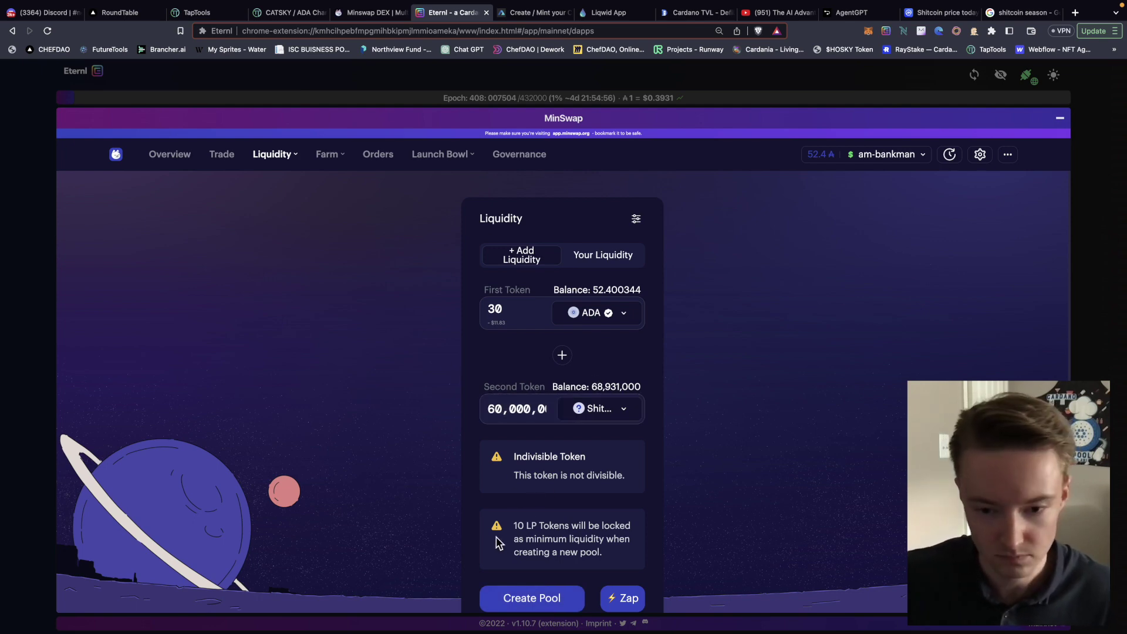
pyautogui.write('3')
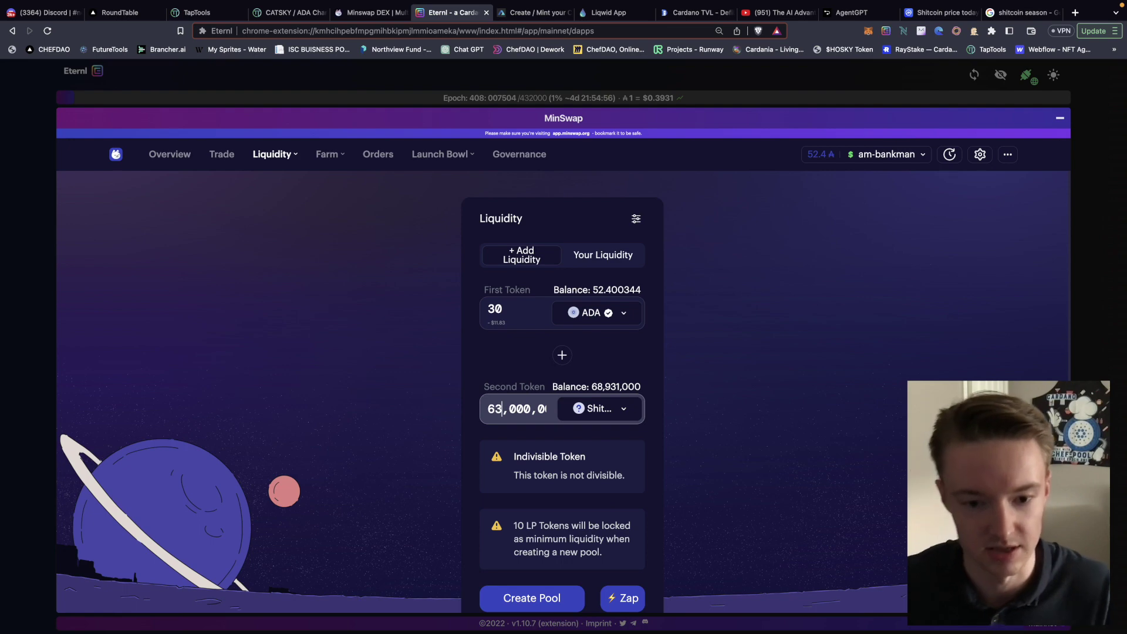
pyautogui.scroll(-1, 610, 579)
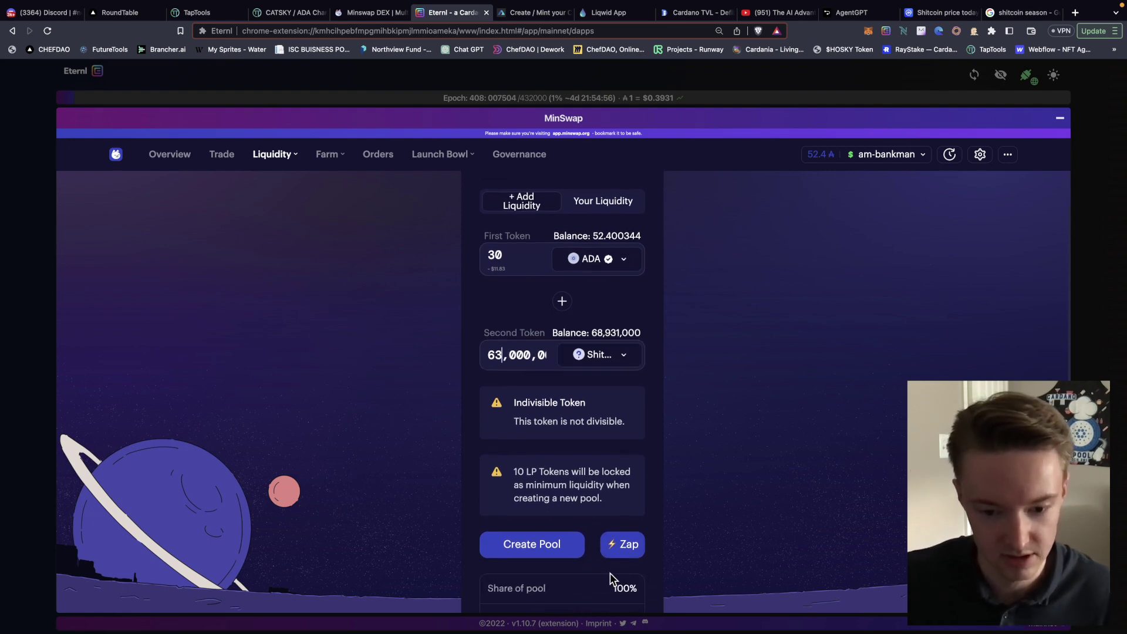
pyautogui.scroll(1, 611, 579)
# Confirm Create Pool and sign it with the Eternl spending password
pyautogui.click(547, 598)
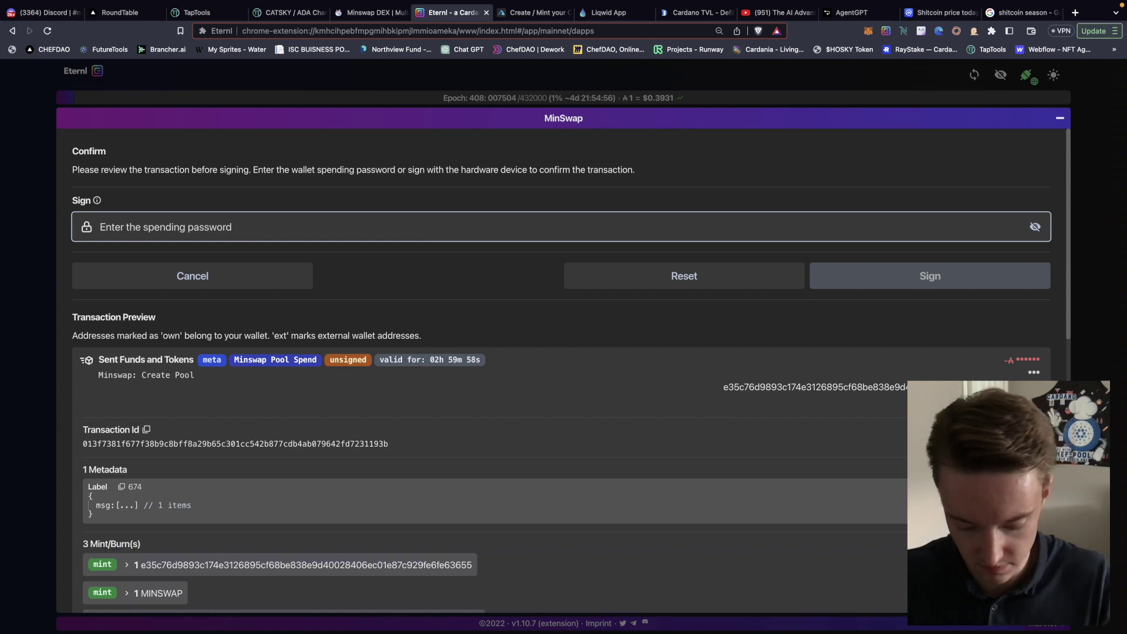
pyautogui.write('••••••••••')
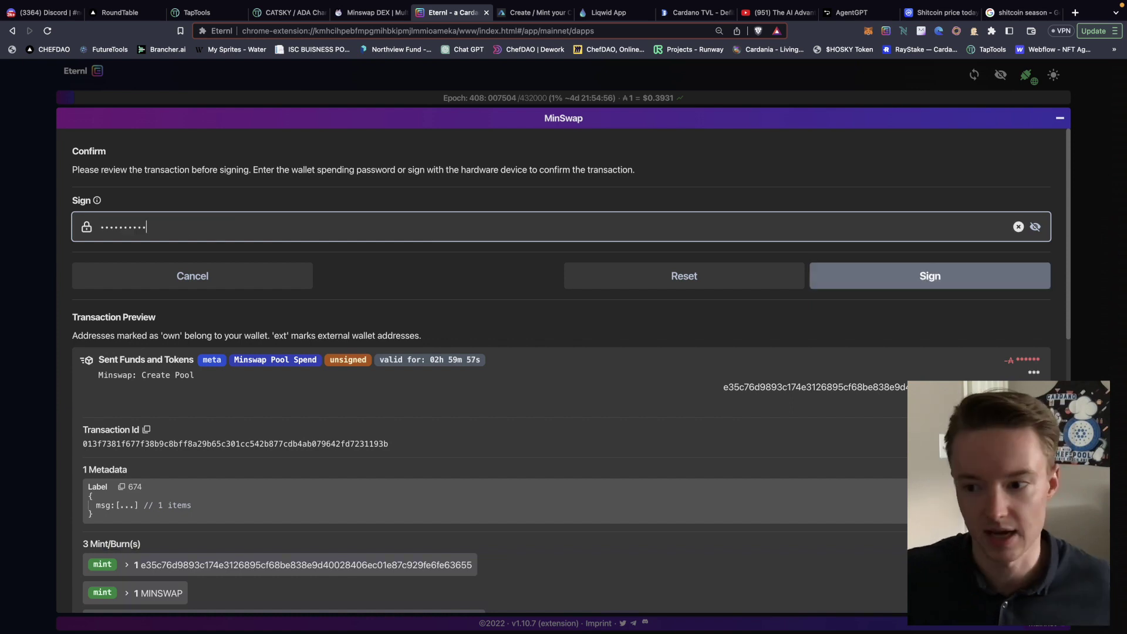
pyautogui.press('Return')
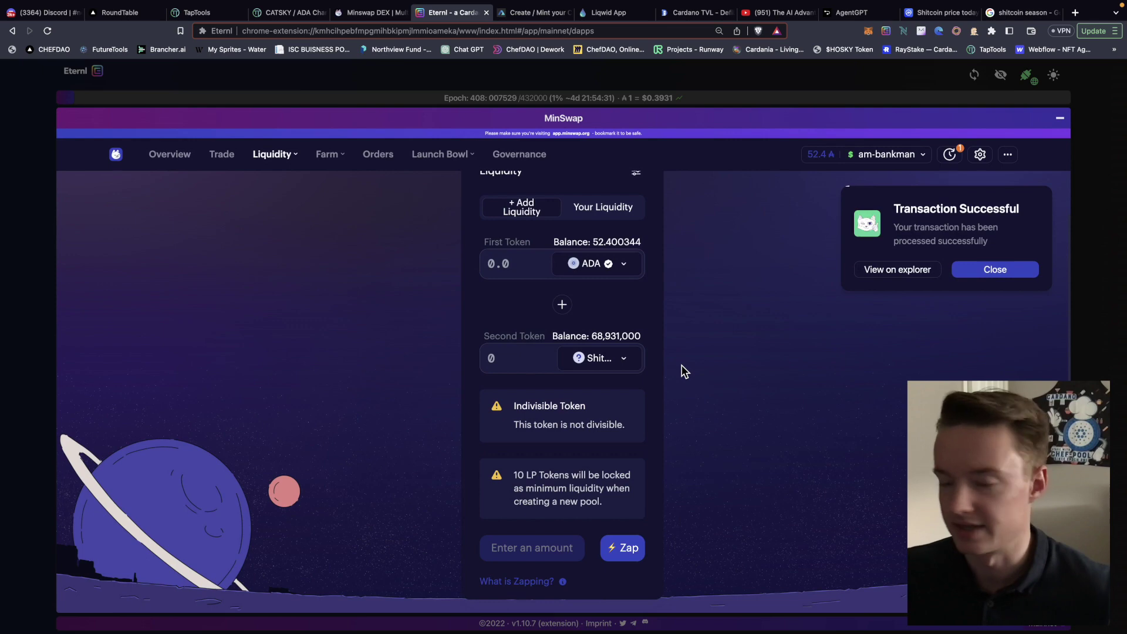
# Dismiss the success notice and go to Minswap's Overview page
pyautogui.click(995, 270)
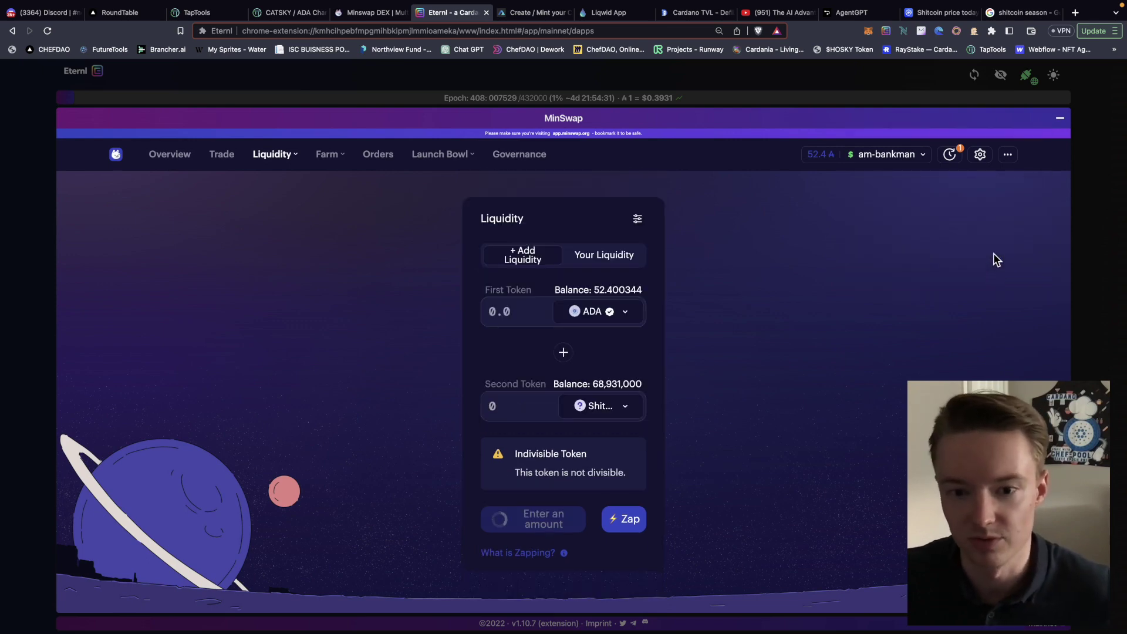
pyautogui.click(221, 155)
pyautogui.click(169, 154)
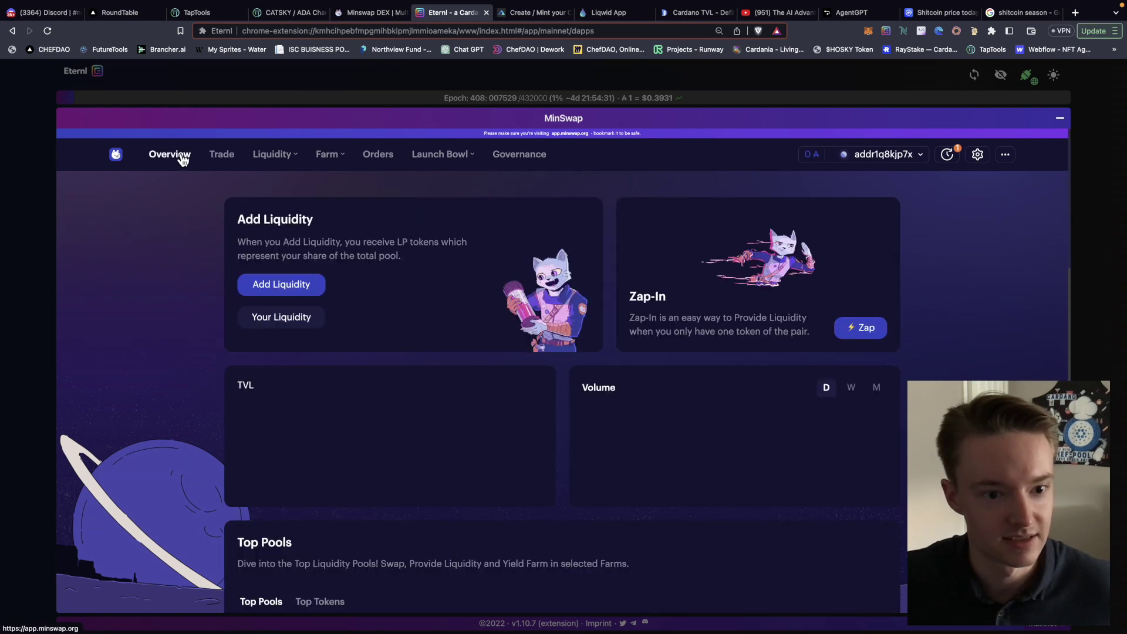
pyautogui.scroll(-5, 361, 438)
pyautogui.scroll(-1, 319, 480)
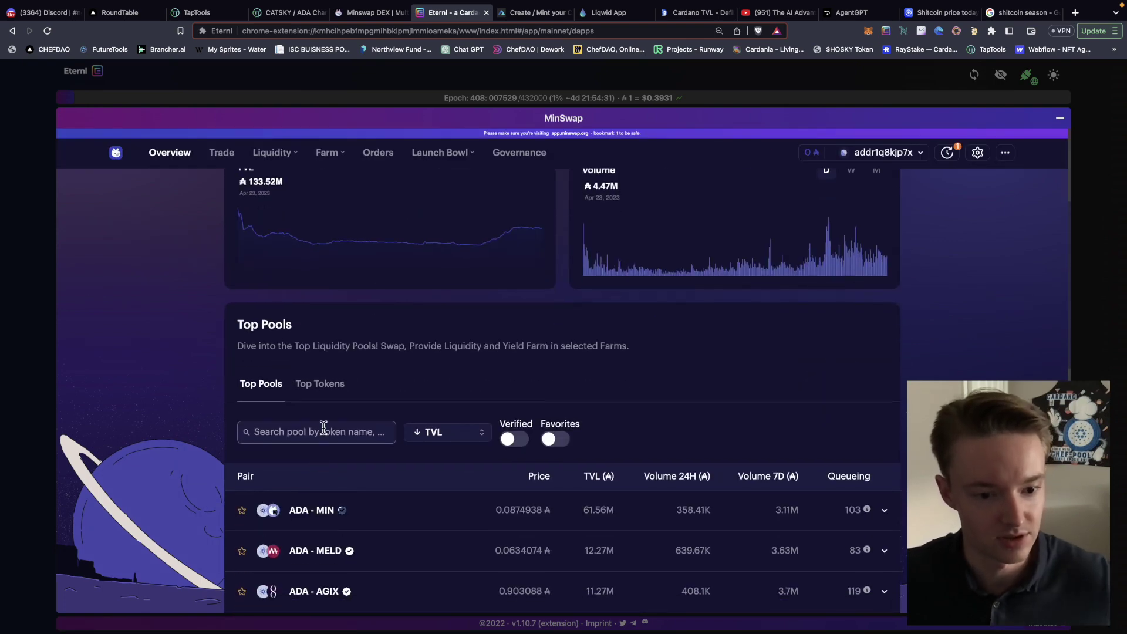
# Search Top Pools for the new token, then clear the search box
pyautogui.click(324, 432)
pyautogui.write('shit')
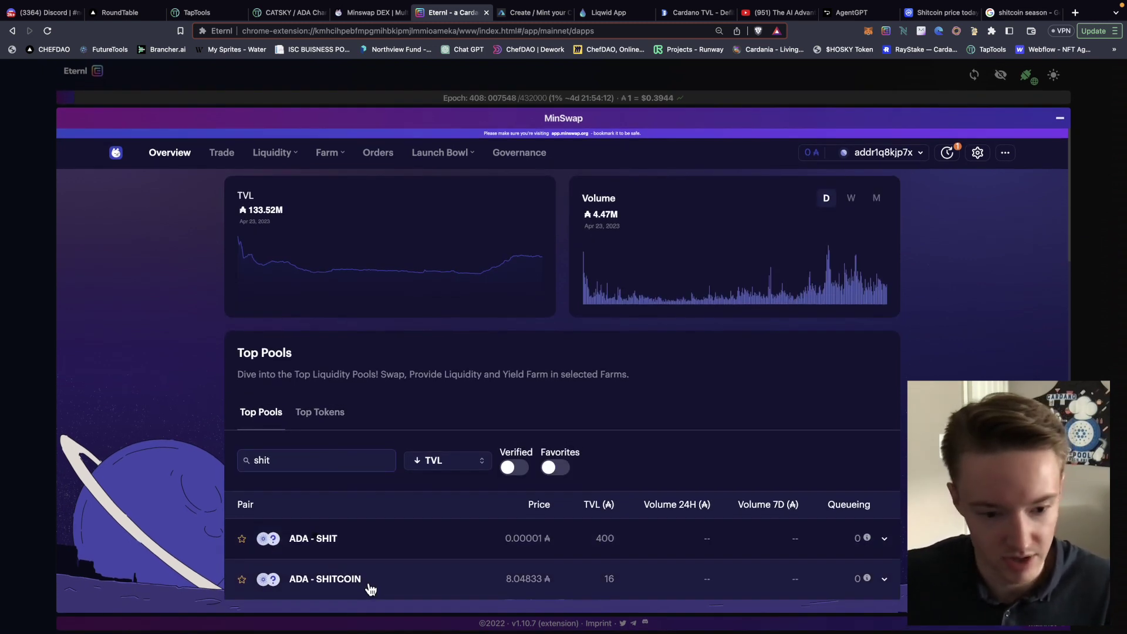
pyautogui.click(334, 460)
pyautogui.write('c')
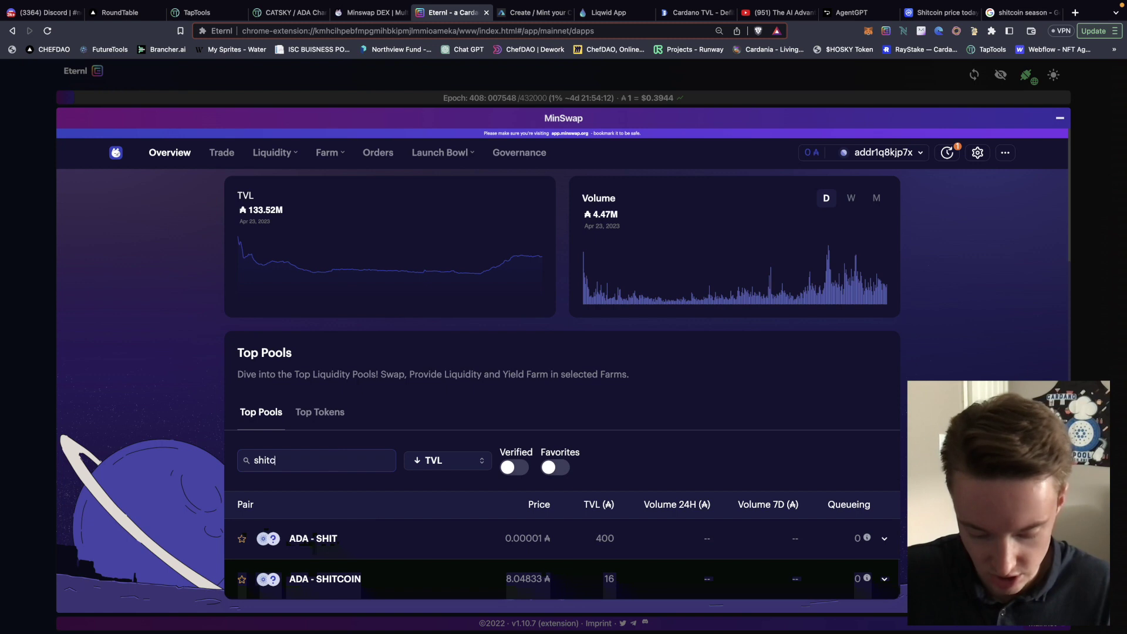
pyautogui.write('oinszn')
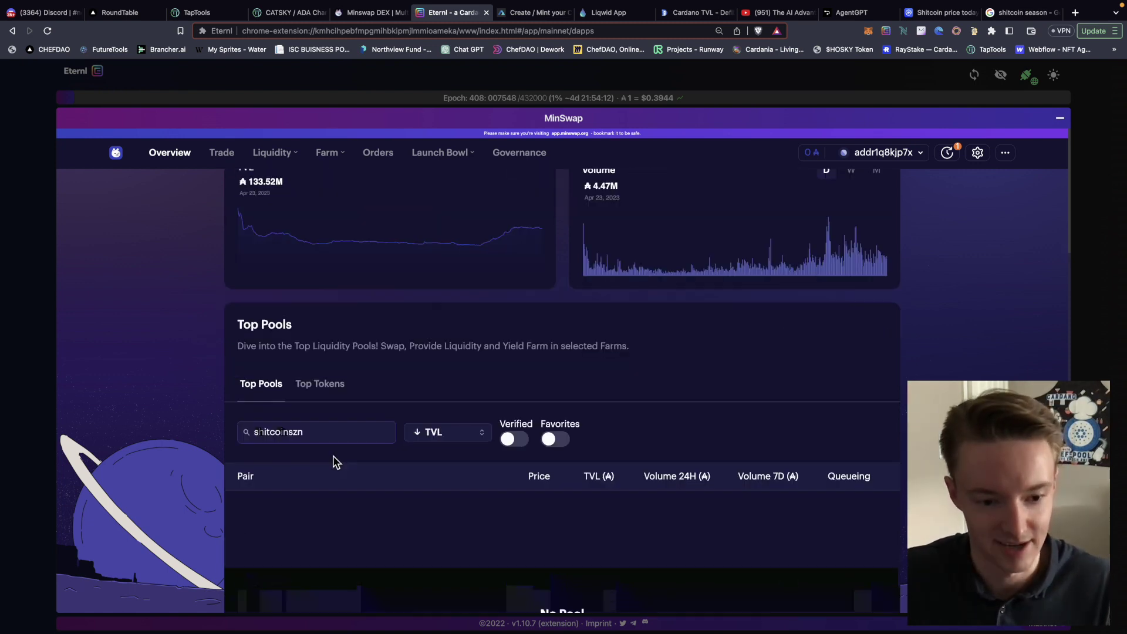
pyautogui.press('BackSpace')
pyautogui.press('BackSpace')
pyautogui.press('BackSpace')
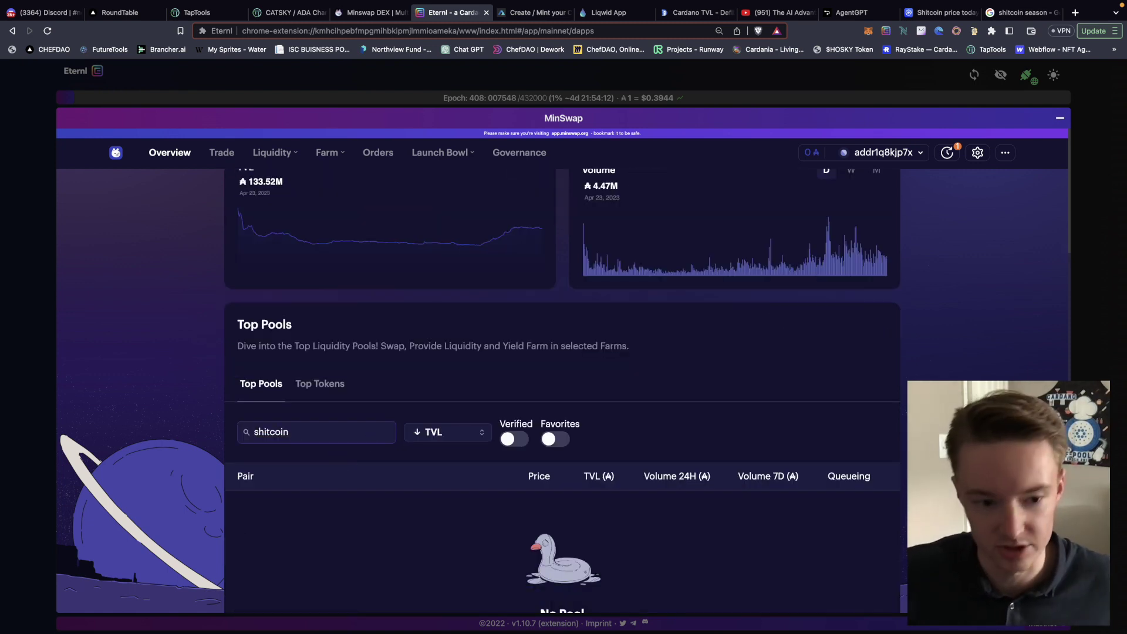
pyautogui.press('BackSpace')
pyautogui.press('BackSpace')
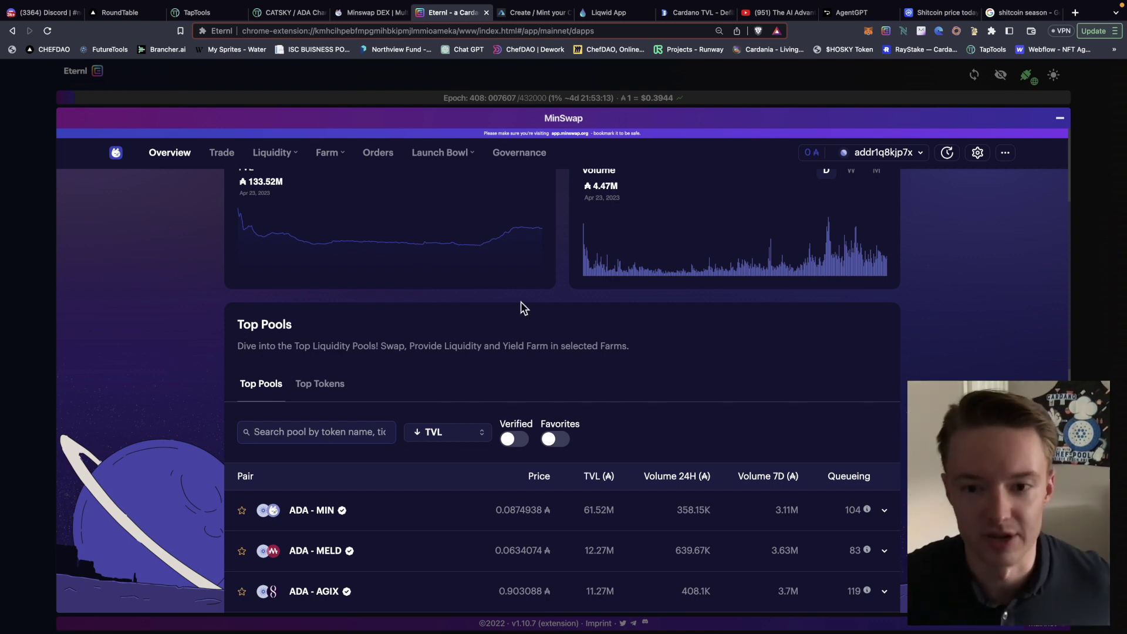
# Search shitcoinszn in Top Pools and open the ADA-ShitCoinSZN pool's swap page
pyautogui.click(317, 430)
pyautogui.write('shit')
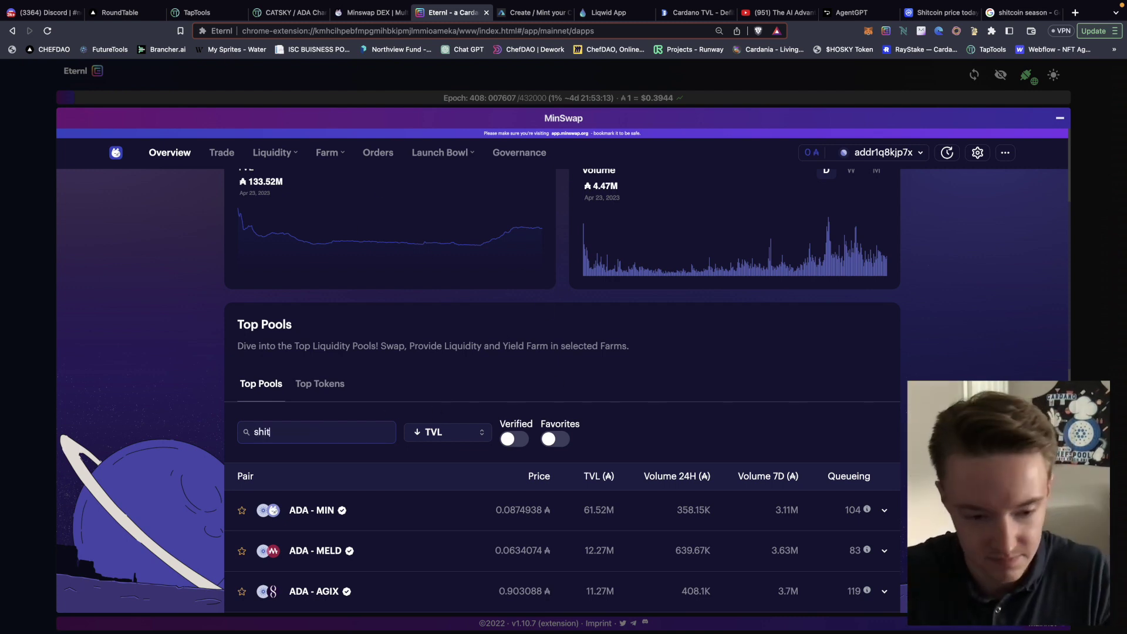
pyautogui.write('coinszn')
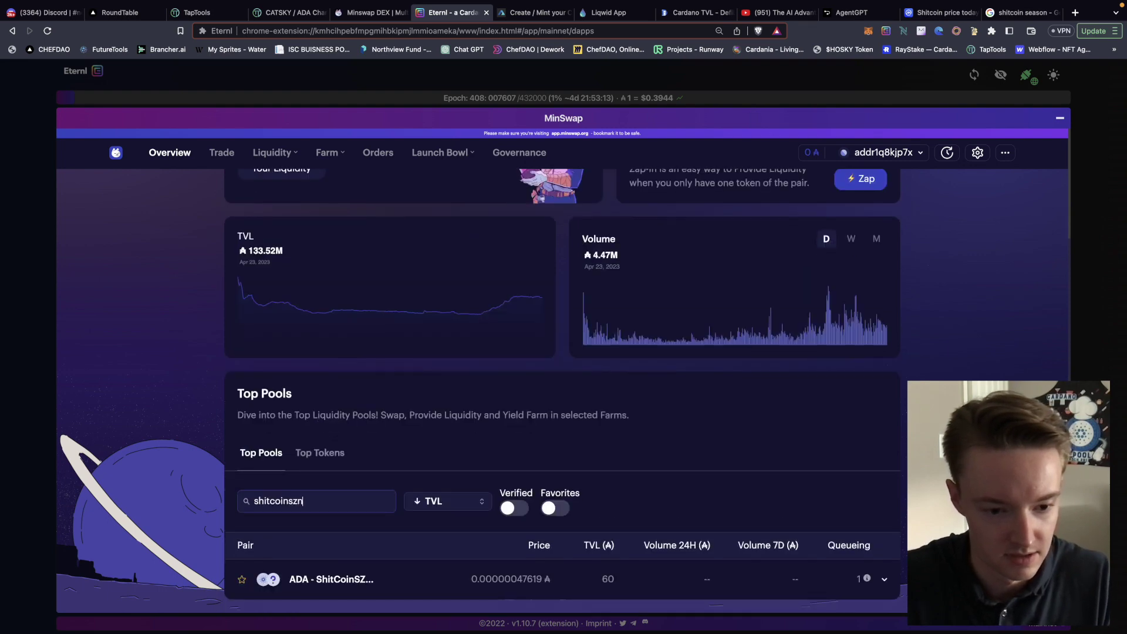
pyautogui.scroll(2, 412, 434)
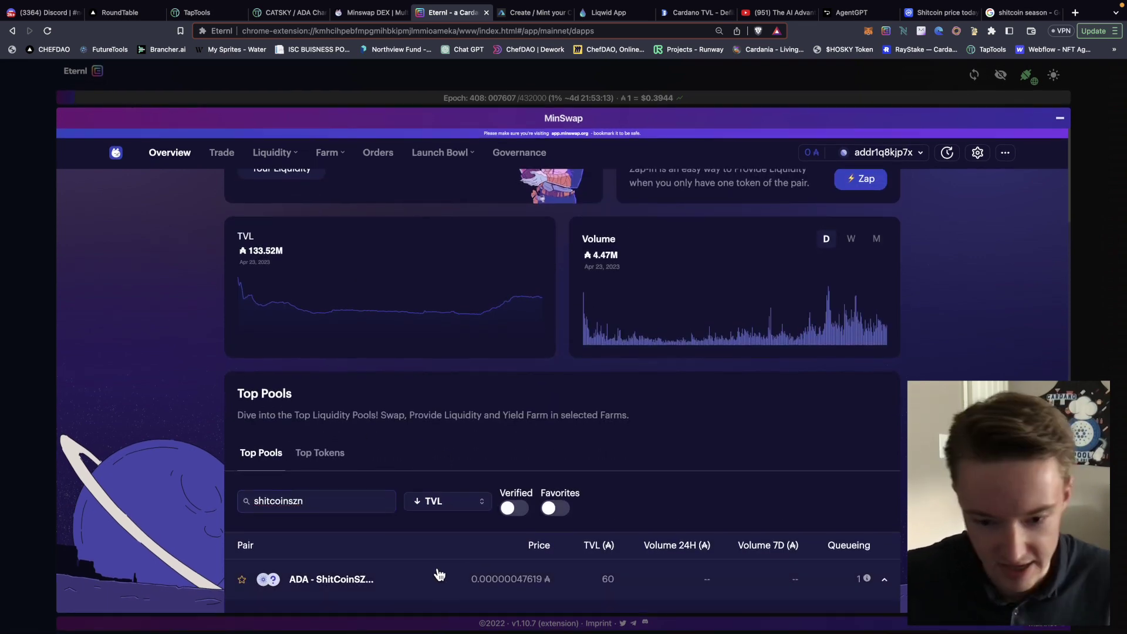
pyautogui.click(589, 575)
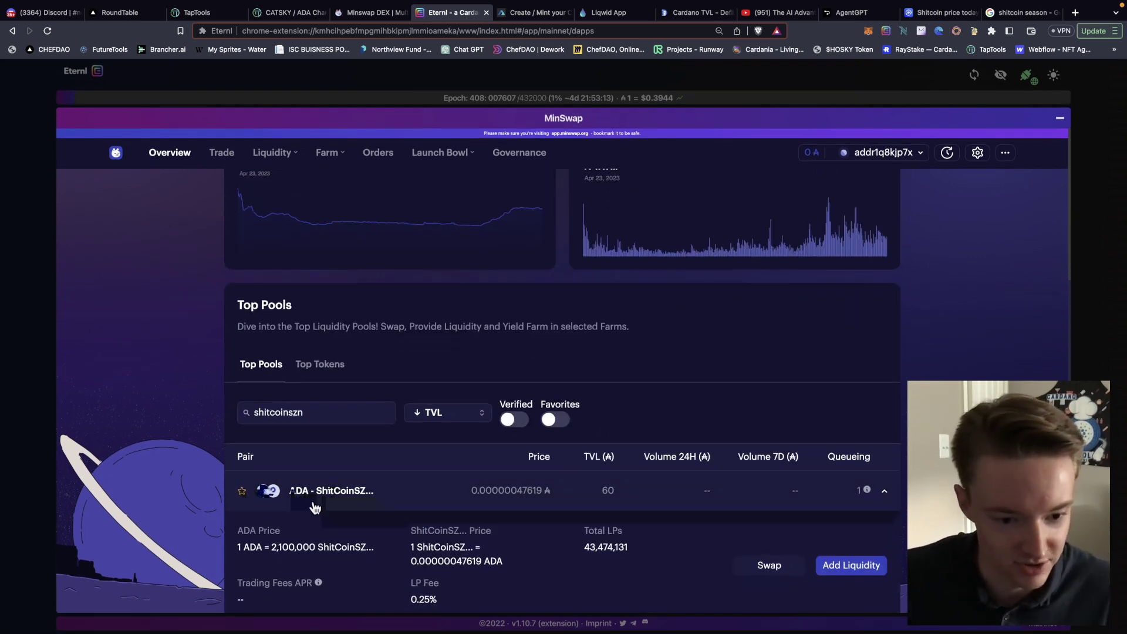
pyautogui.click(769, 566)
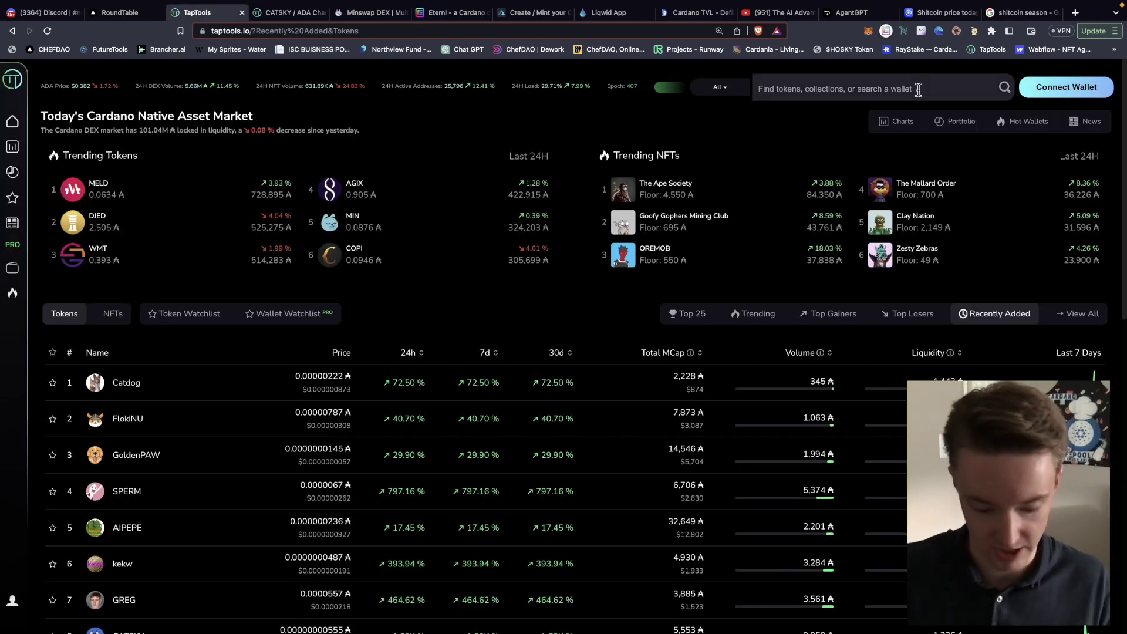
pyautogui.write('shitcoinsz')
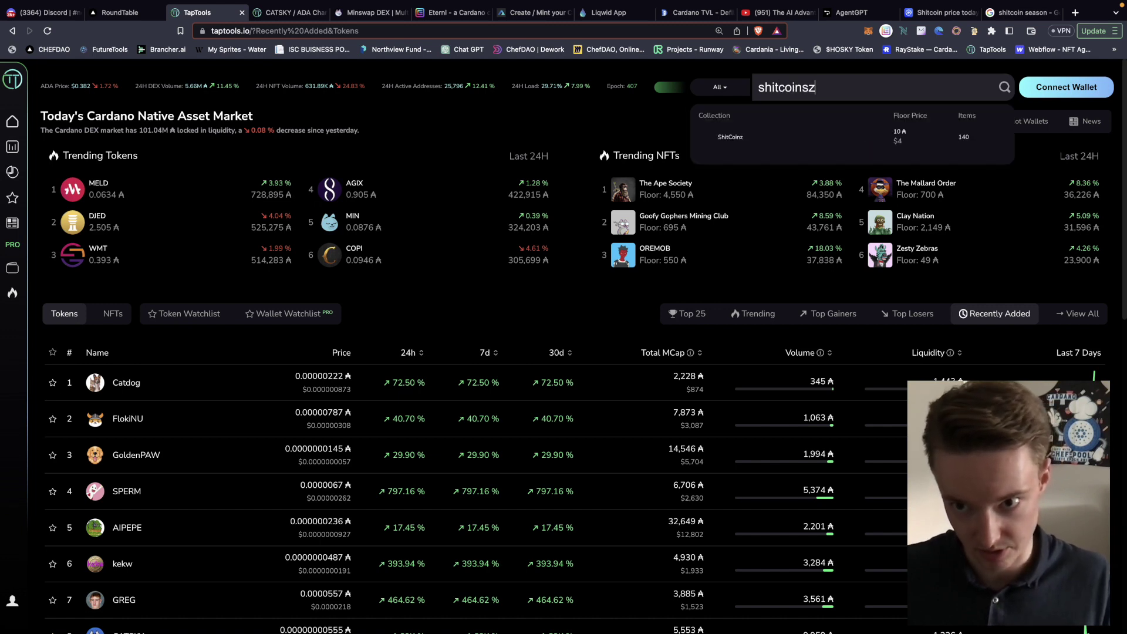
# Fix the 'shitcoinsz' search typo and open the ShitCoinSZN/ADA token page on TapTools
pyautogui.press('BackSpace')
pyautogui.write('sz')
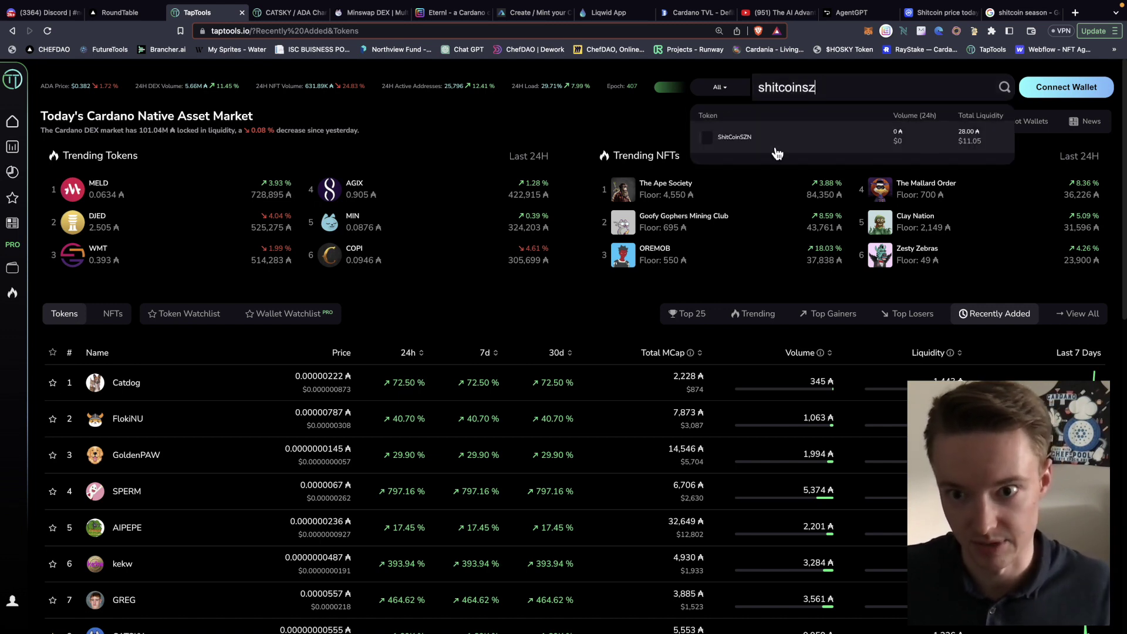
pyautogui.click(758, 139)
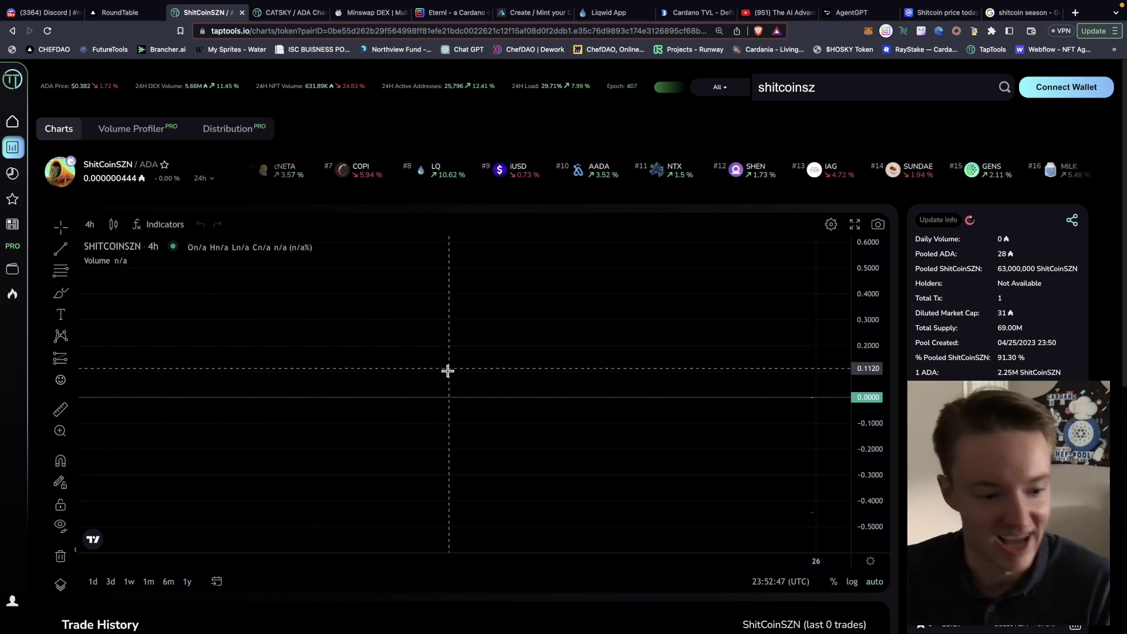
pyautogui.scroll(-2, 540, 580)
pyautogui.scroll(-5, 540, 581)
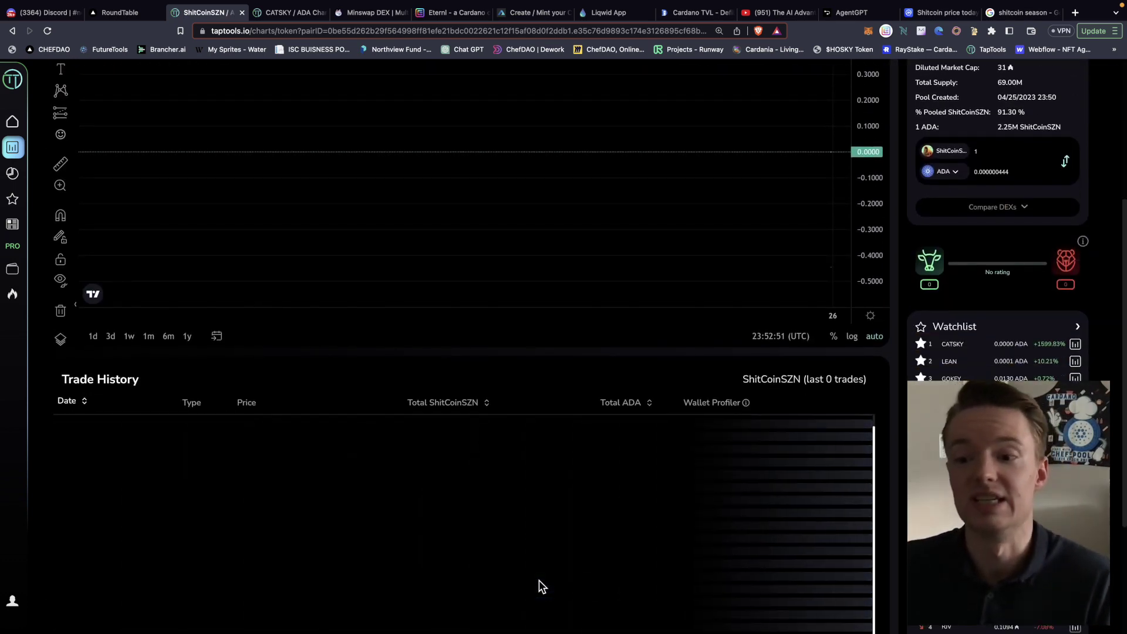
pyautogui.scroll(6, 463, 453)
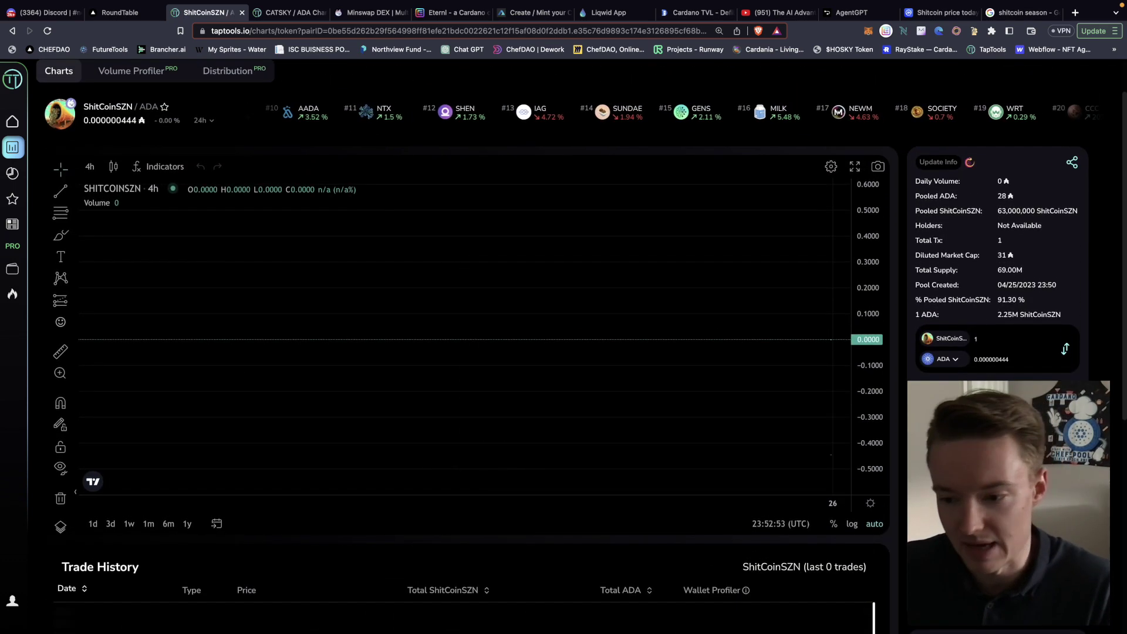